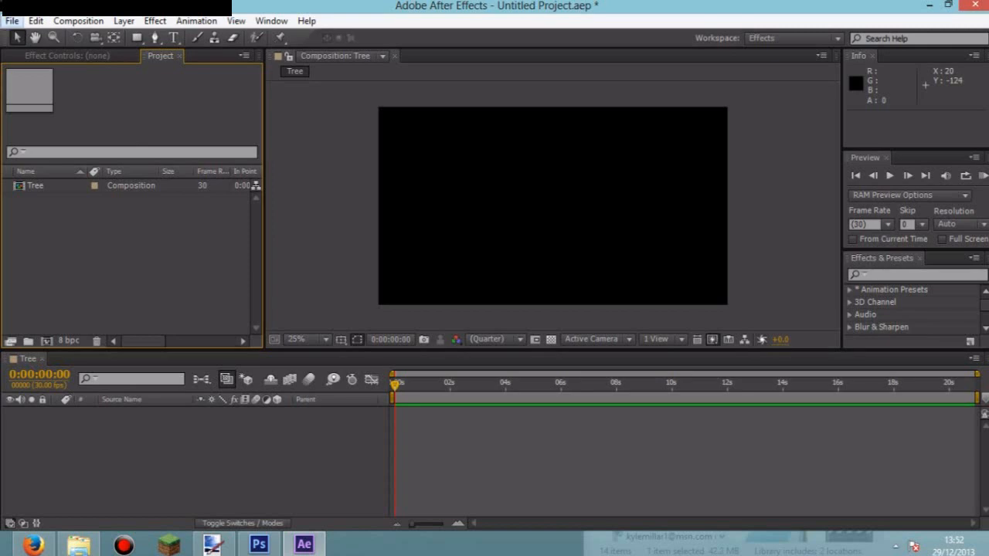
click(78, 20)
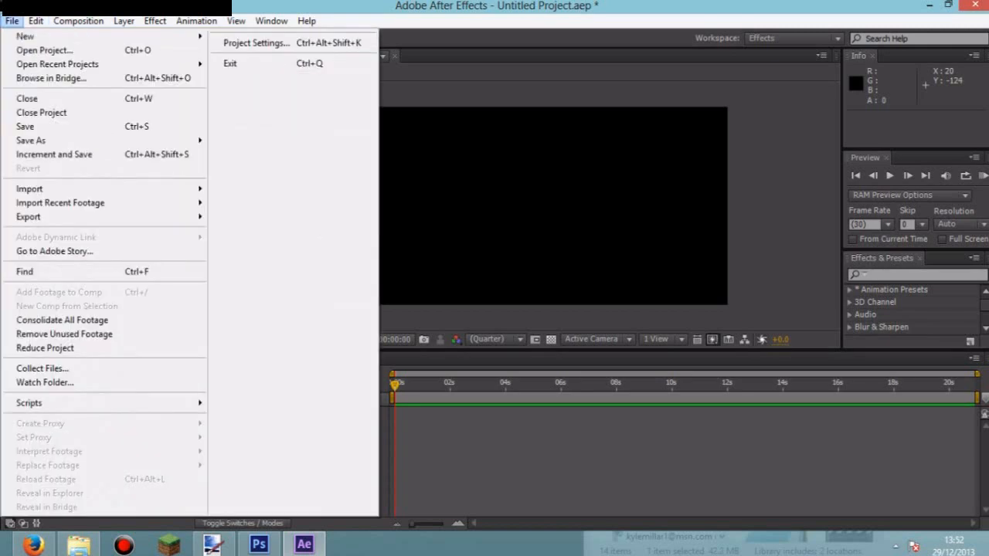
click(11, 21)
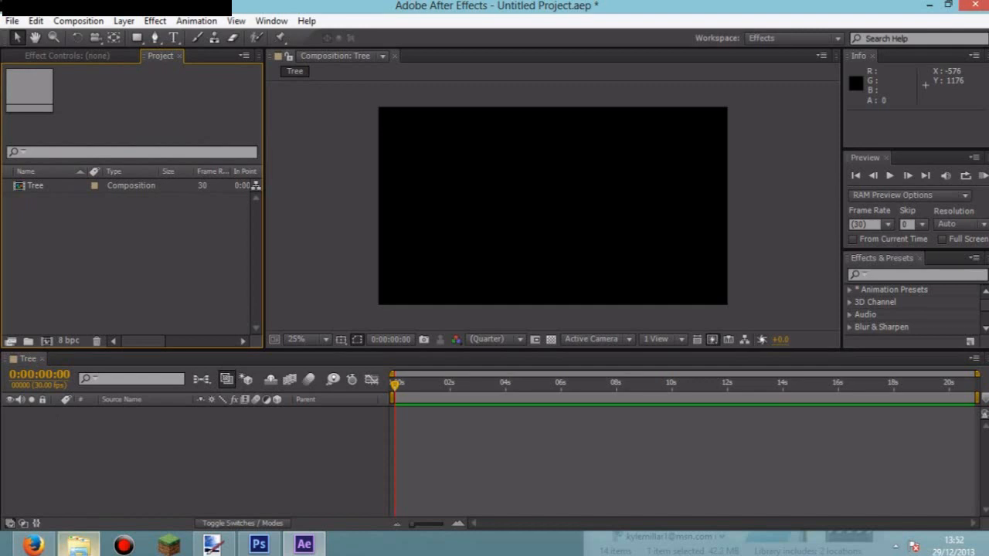
Import the Tree.wmv clip from the Videos library and place it as a layer in the Tree composition
click(78, 545)
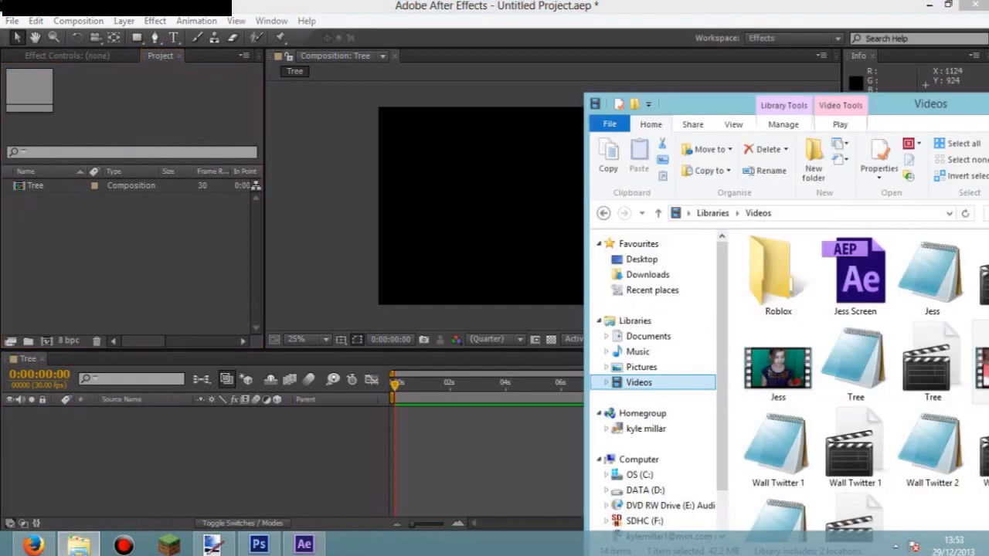
drag(850, 103, 791, 60)
drag(950, 325, 108, 255)
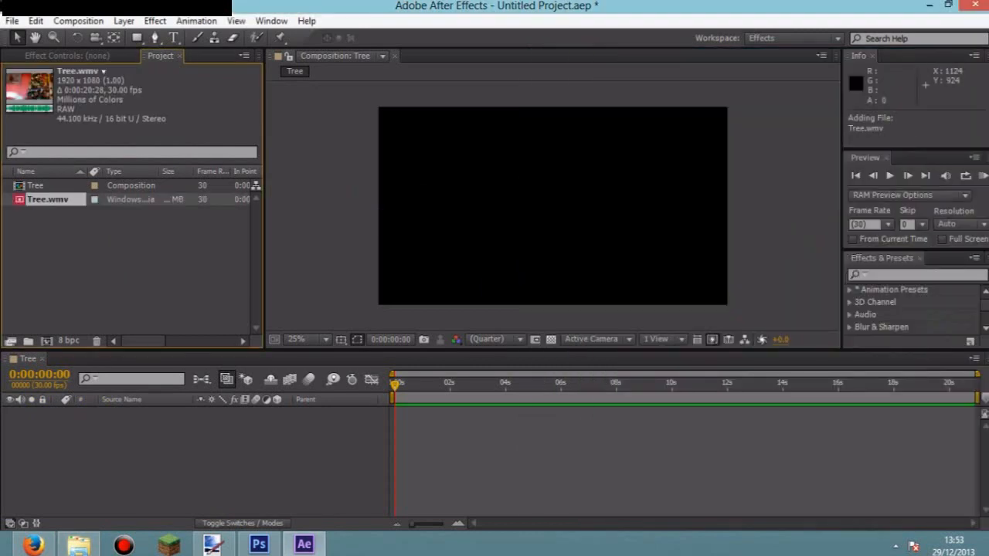
drag(47, 199, 141, 452)
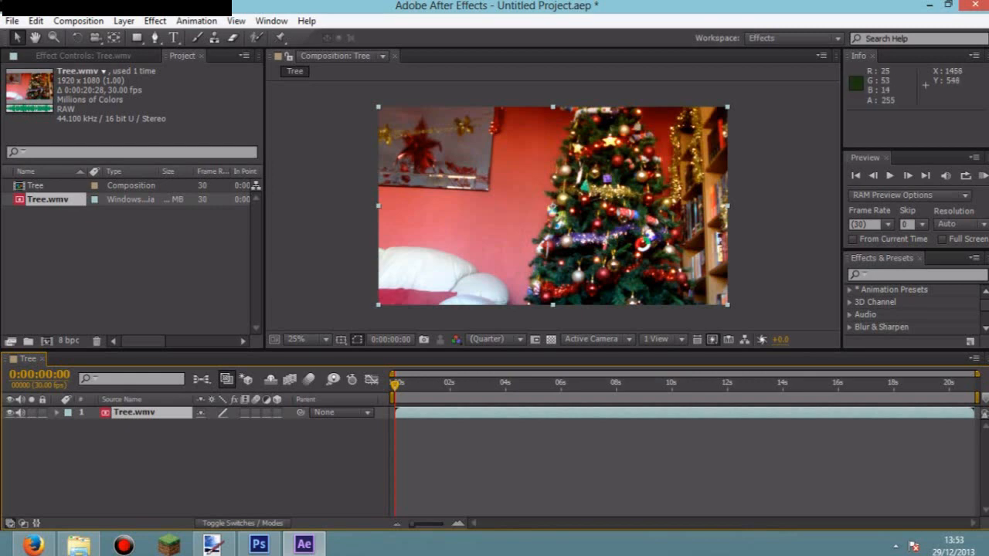
Apply Brightness & Contrast to the Tree.wmv layer with brightness 2 and contrast 47
click(135, 413)
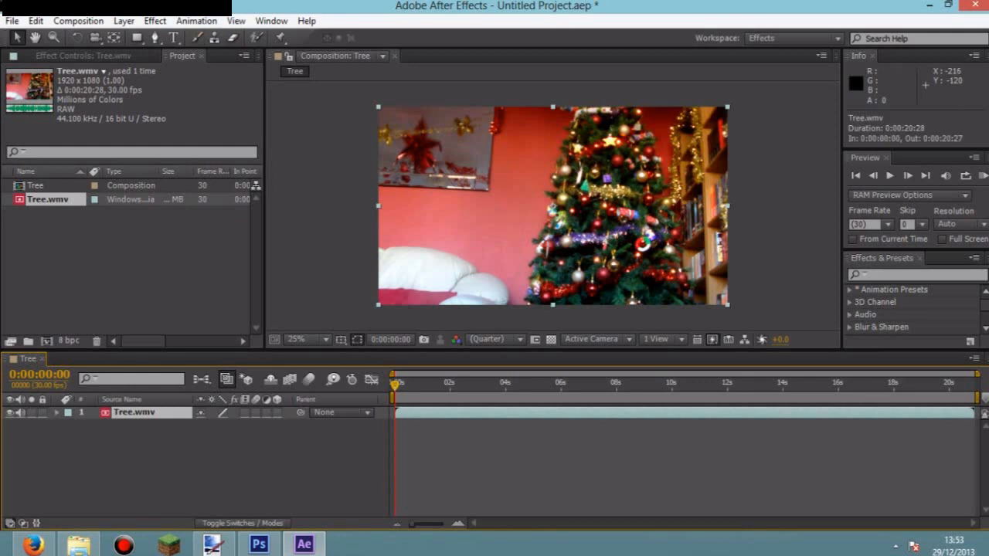
click(154, 21)
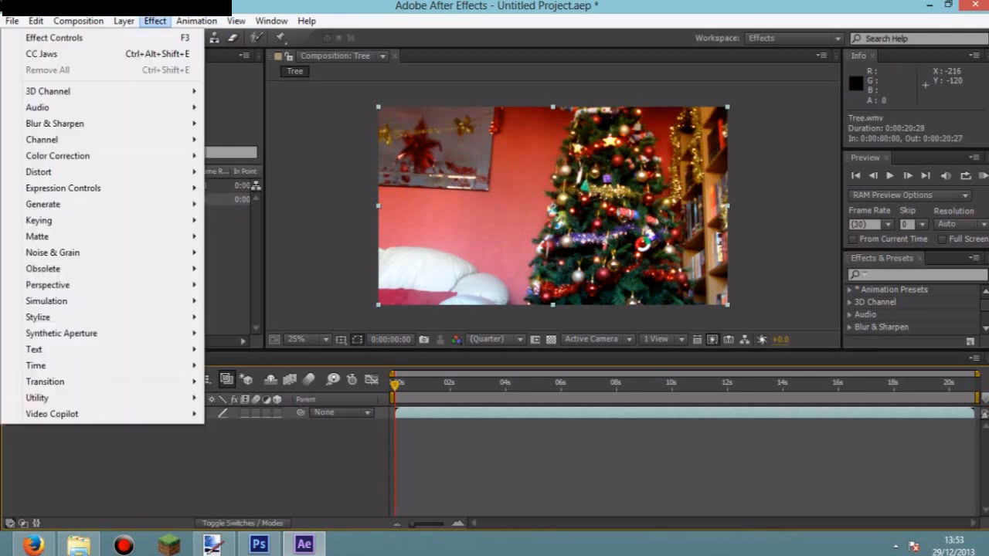
mouse_move(58, 156)
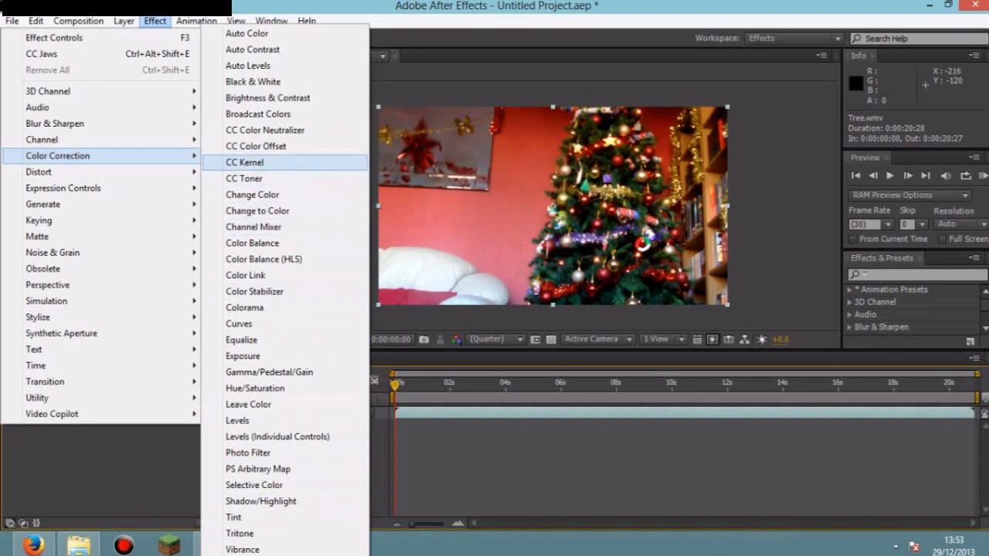
click(267, 97)
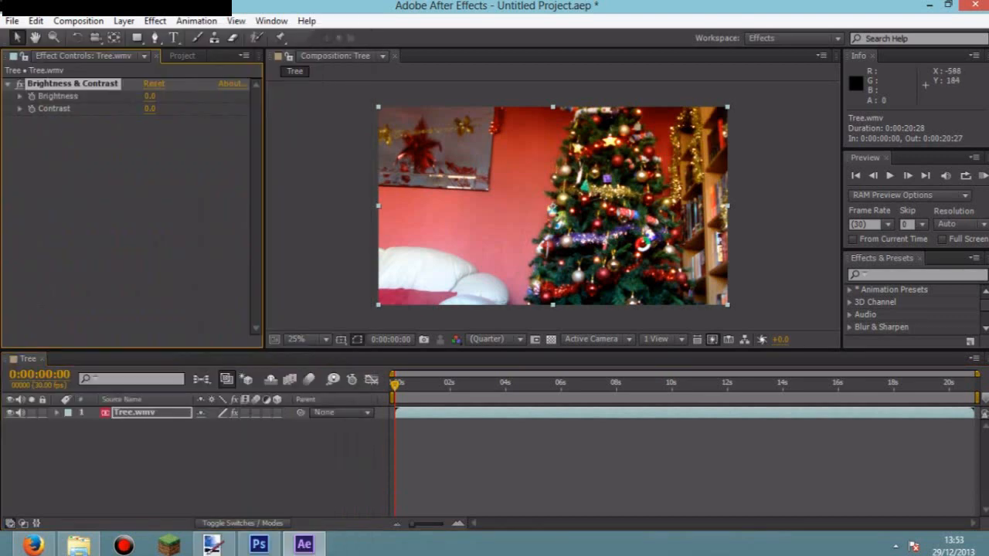
drag(150, 97, 193, 108)
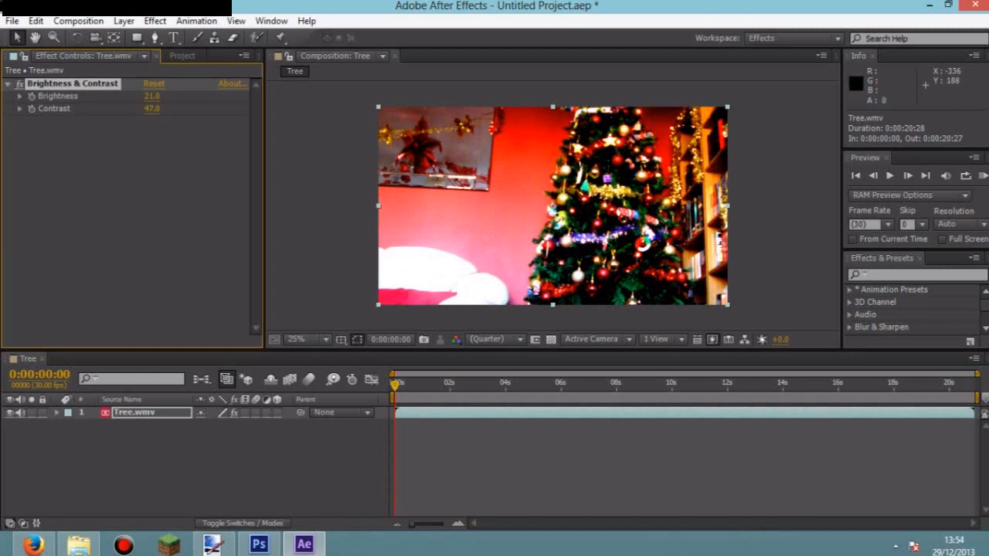
mouse_move(152, 96)
mouse_down()
mouse_move(109, 96)
mouse_move(154, 95)
mouse_move(127, 96)
mouse_move(138, 96)
mouse_up()
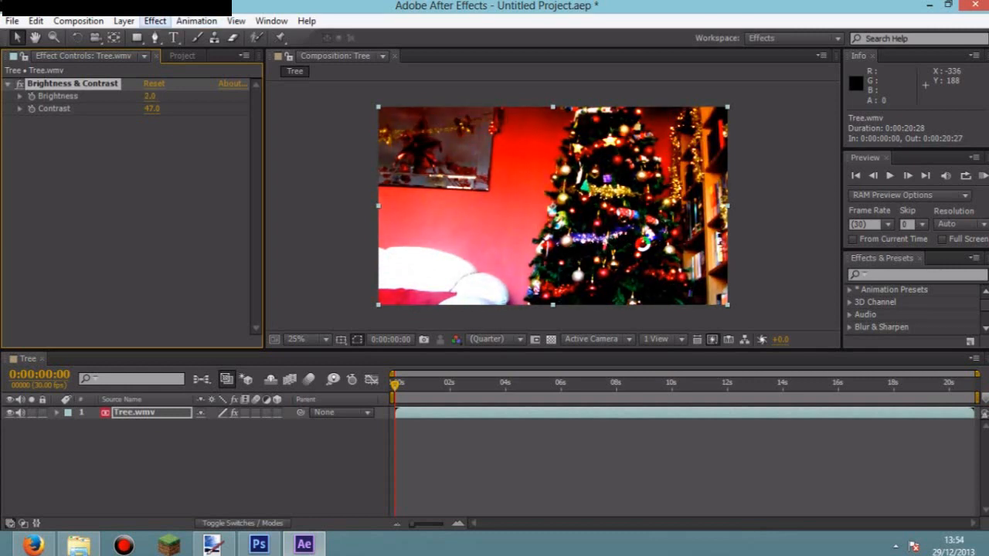
Apply the Curves effect to the Tree.wmv layer and bend the blue channel's curve below the diagonal
click(154, 21)
mouse_move(54, 123)
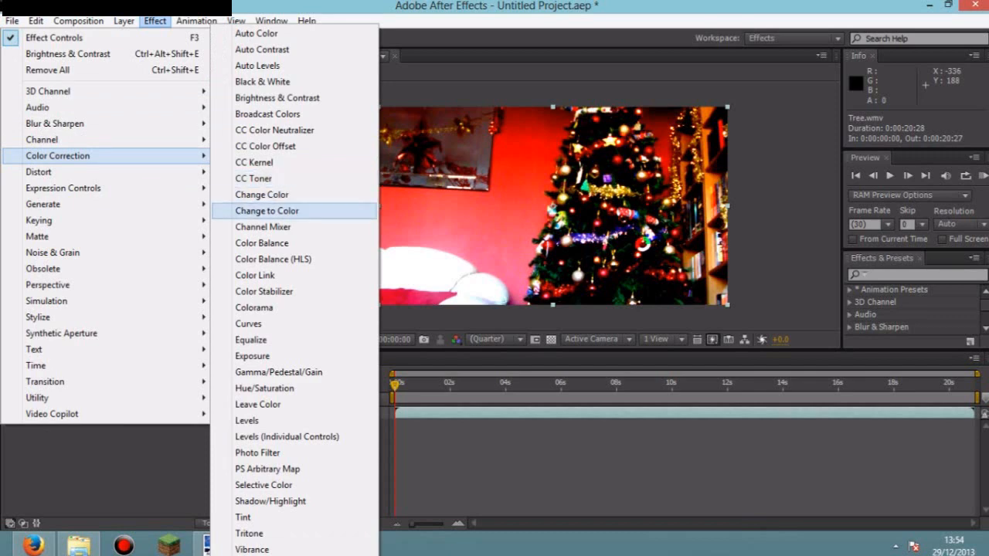
click(248, 324)
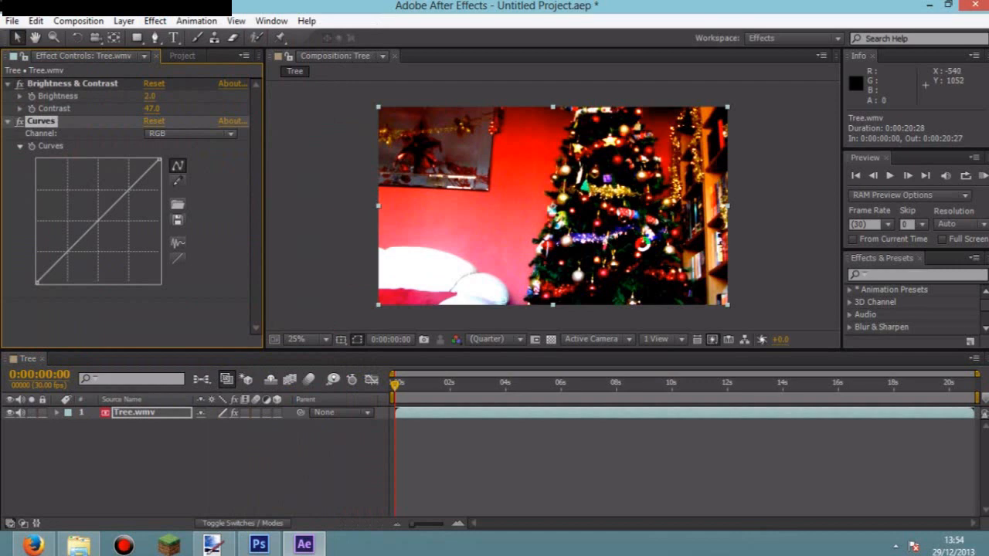
click(190, 133)
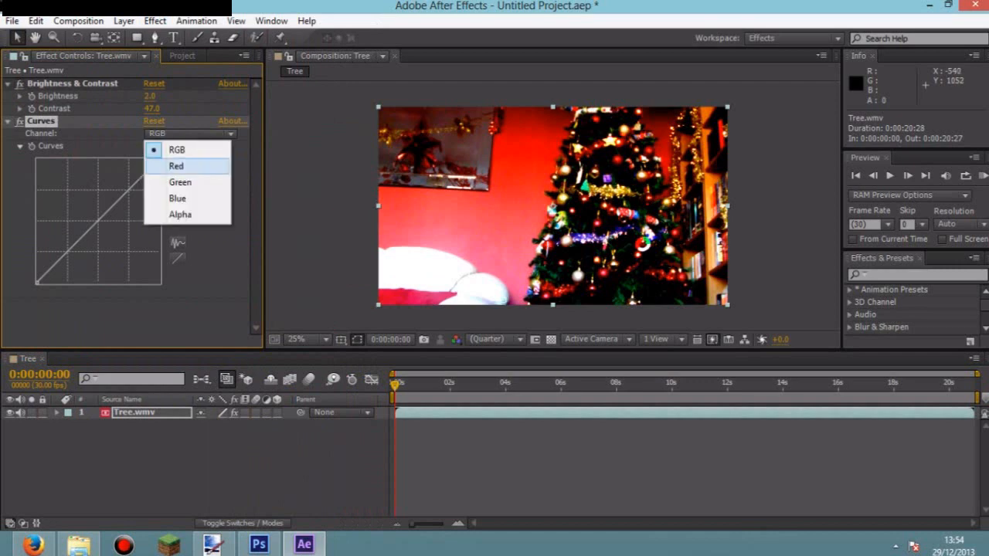
click(178, 198)
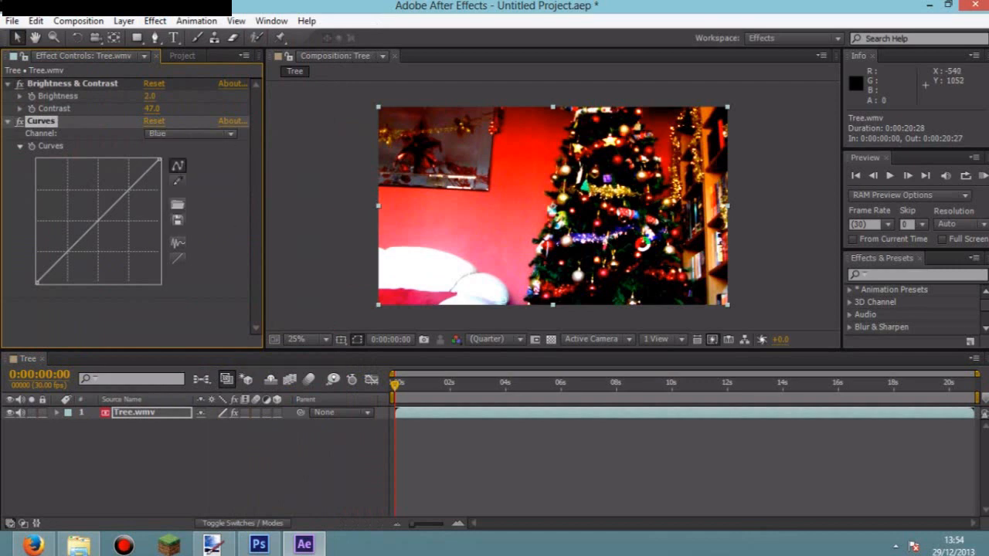
drag(99, 221, 124, 212)
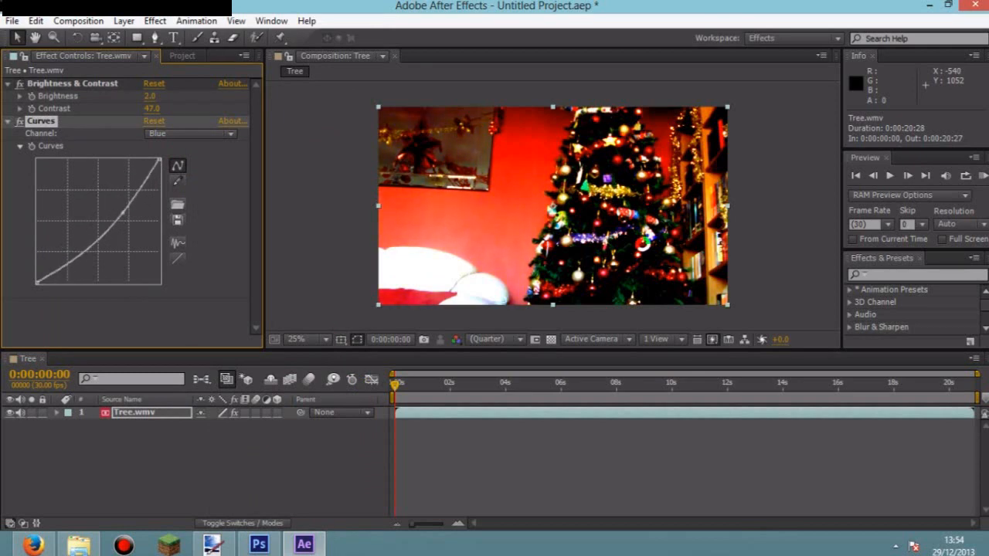
Bend the green channel's curve well above the diagonal and raise the red channel's curve slightly
click(189, 133)
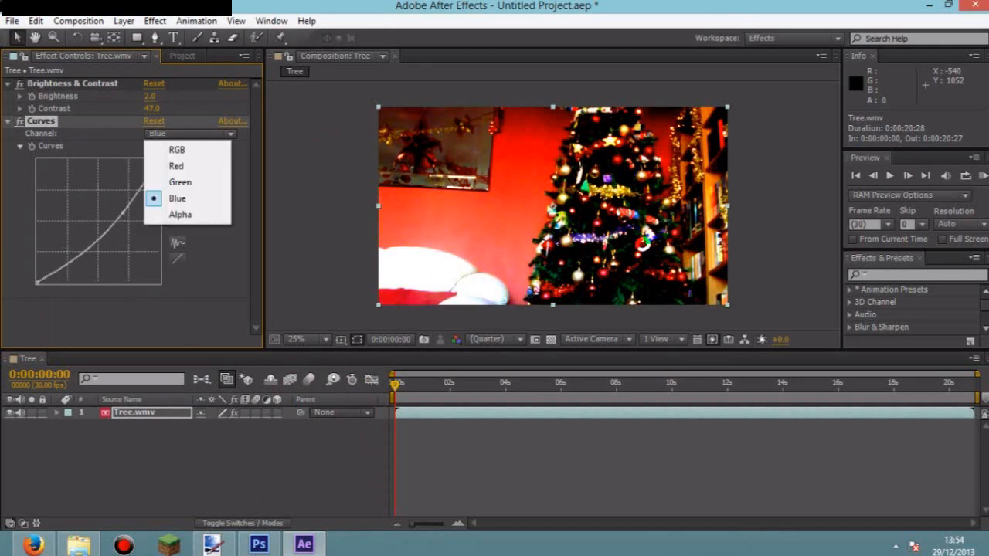
click(177, 180)
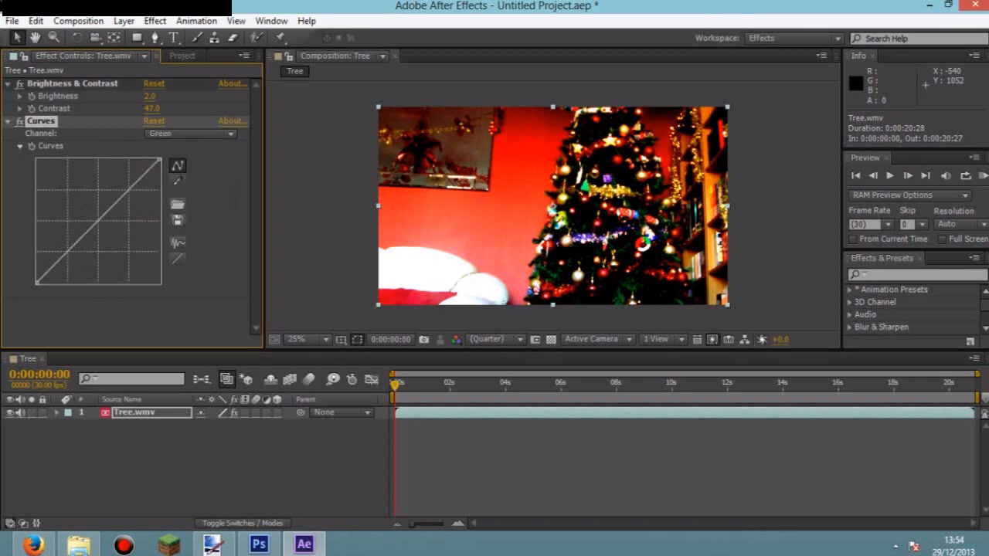
drag(99, 221, 99, 193)
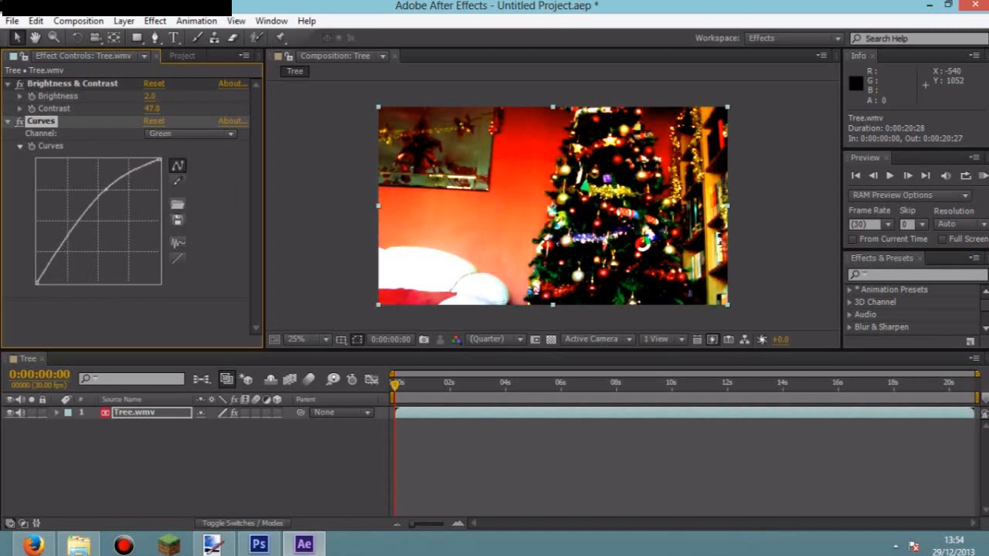
click(189, 133)
click(178, 164)
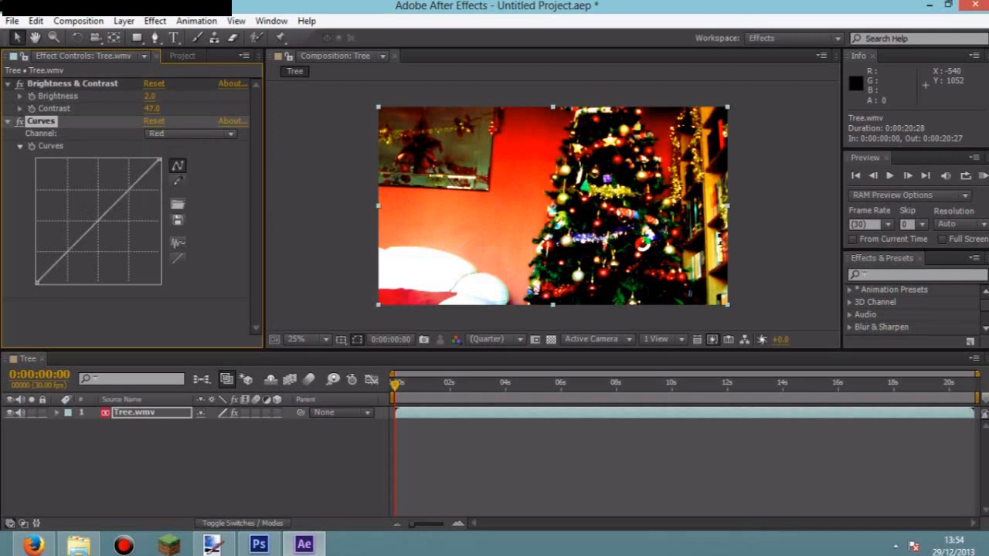
mouse_move(83, 235)
mouse_down()
mouse_move(77, 210)
mouse_move(108, 254)
mouse_move(89, 224)
mouse_up()
Rework the green channel's curve so that it bends below the diagonal
click(189, 133)
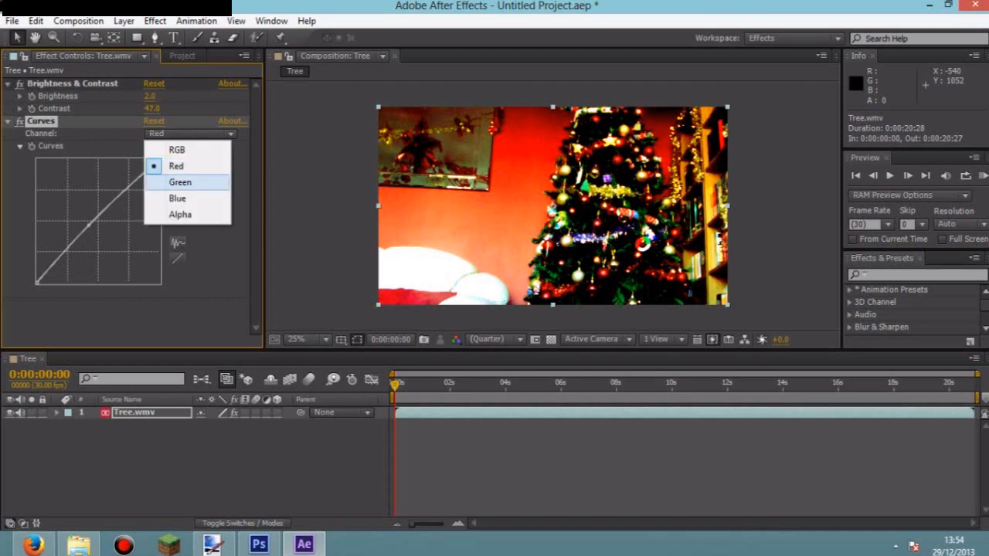
click(178, 180)
drag(97, 199, 126, 204)
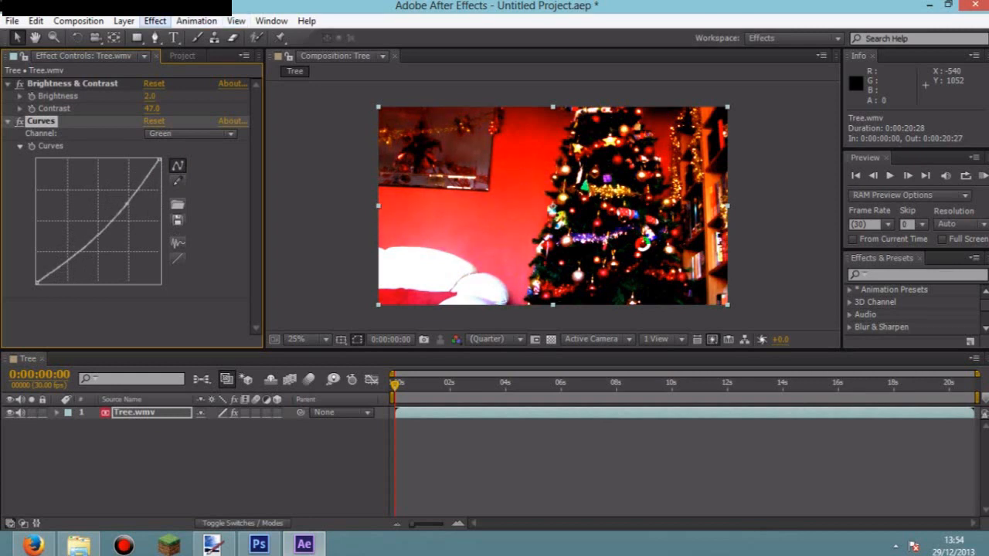
Try the Broadcast Colors effect with a reduced Maximum Signal Amplitude on the Tree.wmv layer, and remove the effect again
click(155, 20)
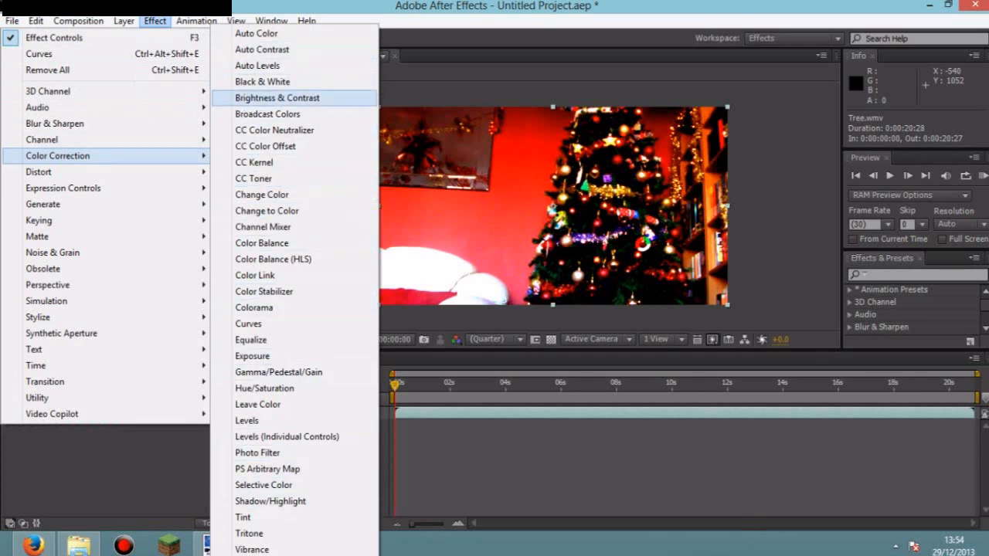
click(268, 113)
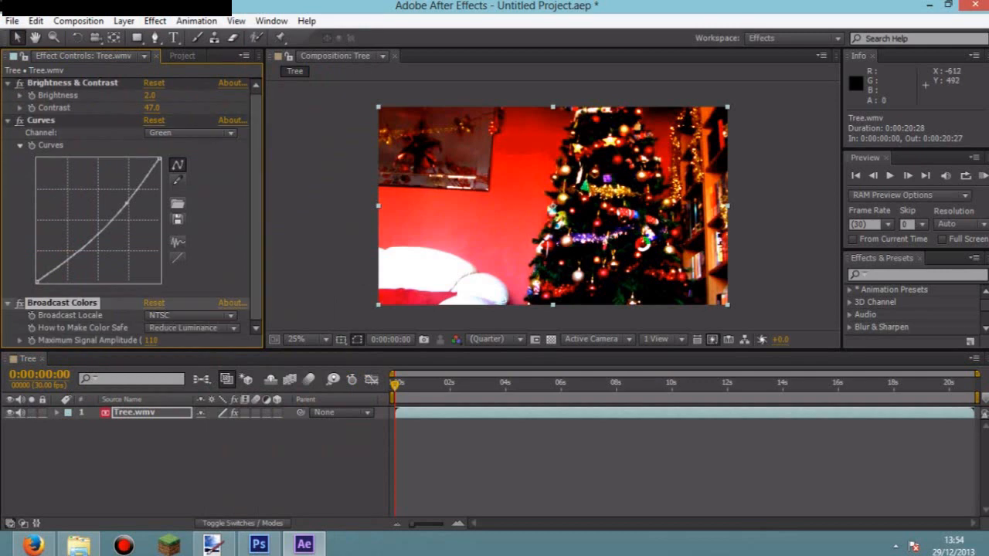
mouse_move(151, 341)
mouse_down()
mouse_move(164, 341)
mouse_move(139, 340)
mouse_up()
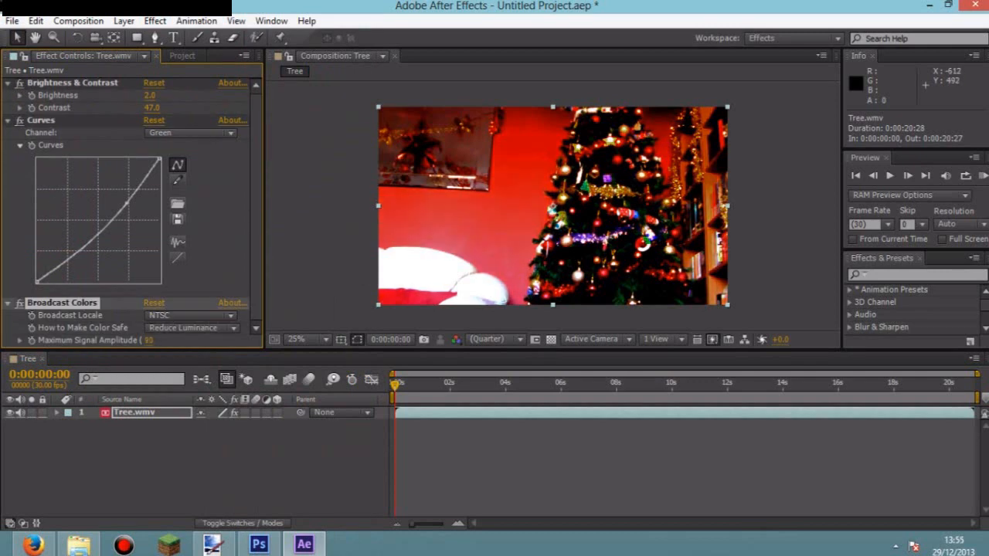
key(ctrl+z)
key(ctrl+z)
key(ctrl+z)
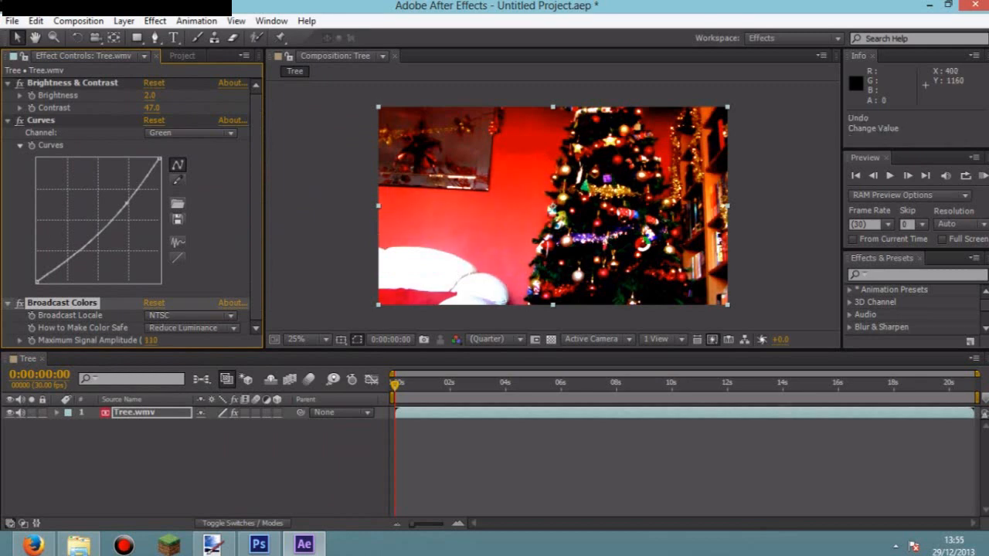
key(Delete)
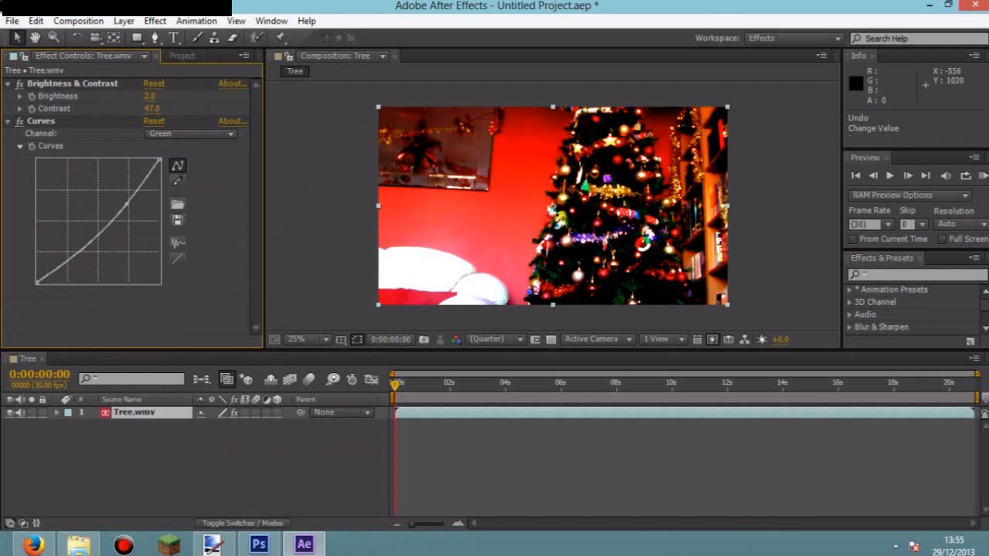
Apply Color Balance to the Tree.wmv layer with shadow red and green balance at 100 and shadow blue balance at 92
click(155, 21)
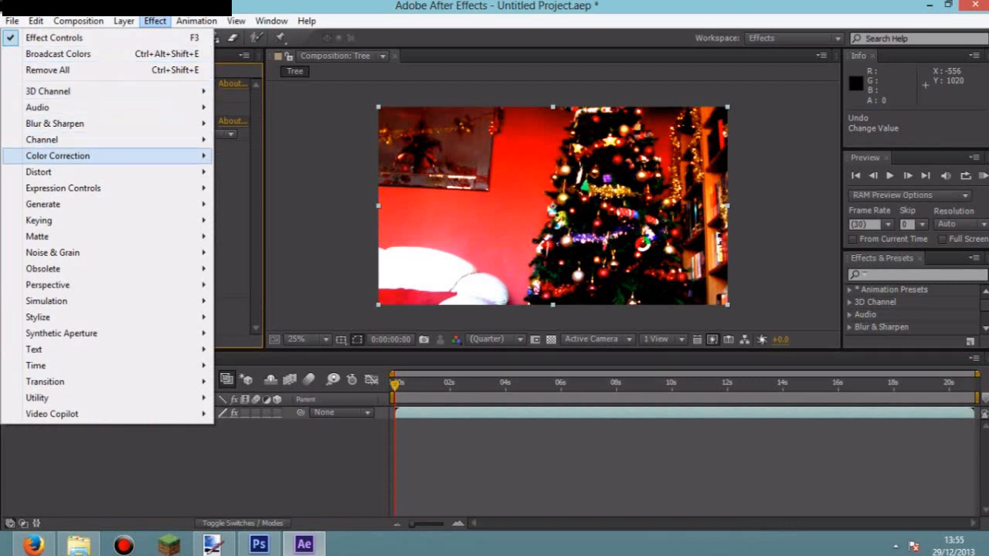
mouse_move(92, 155)
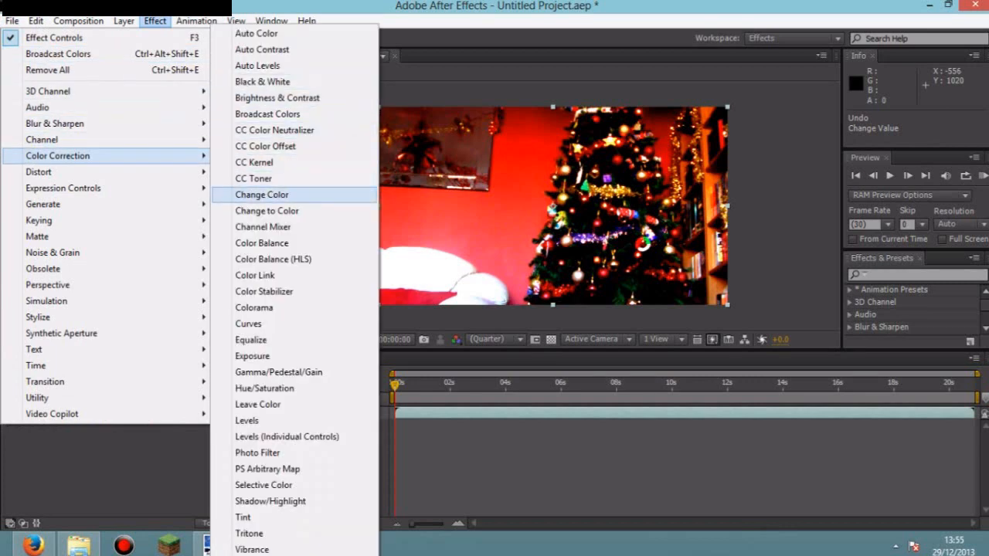
click(262, 242)
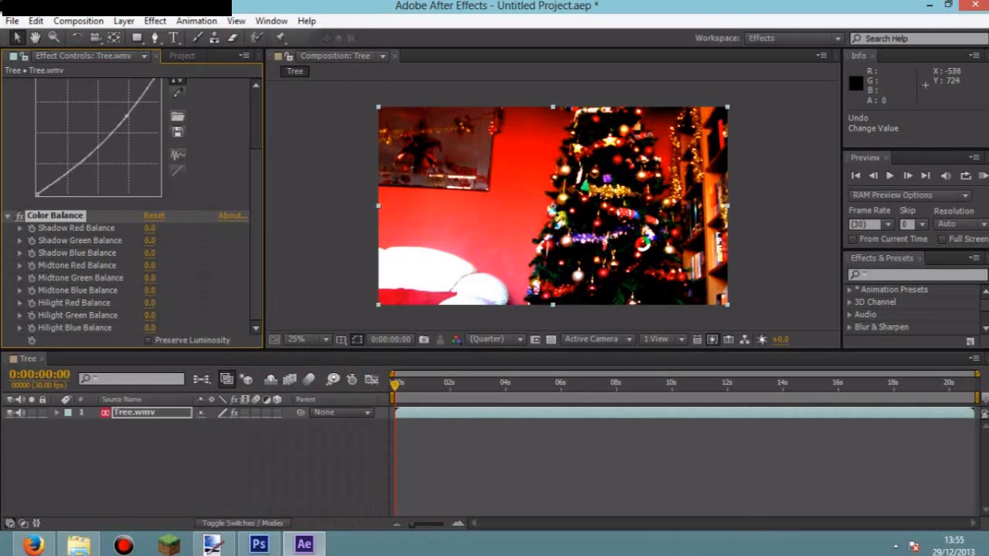
drag(150, 229, 229, 228)
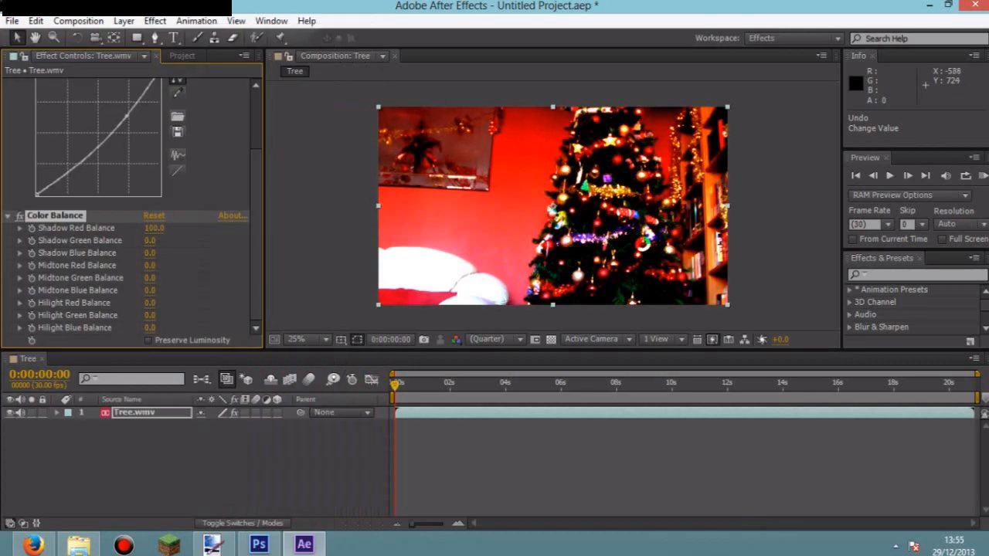
drag(150, 241, 229, 241)
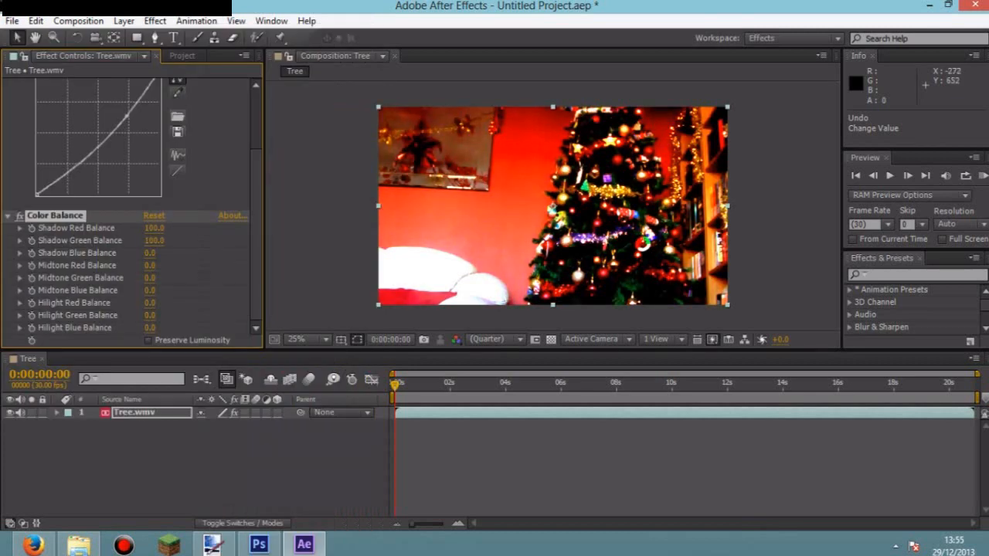
drag(150, 253, 225, 254)
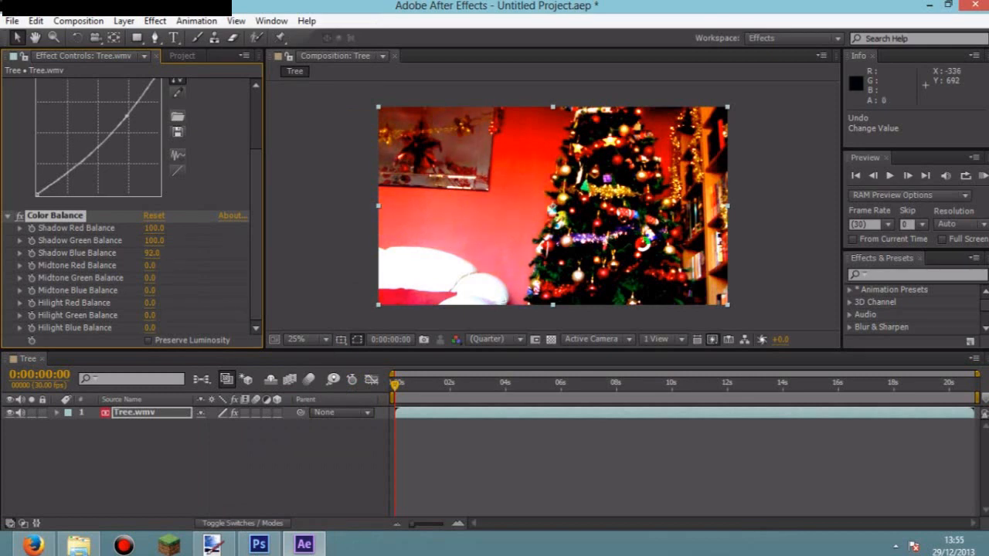
Set the Color Balance effect's midtone green balance to 8 and highlight green balance to 41
mouse_move(150, 278)
mouse_down()
mouse_move(137, 278)
mouse_move(156, 278)
mouse_up()
drag(150, 315, 181, 315)
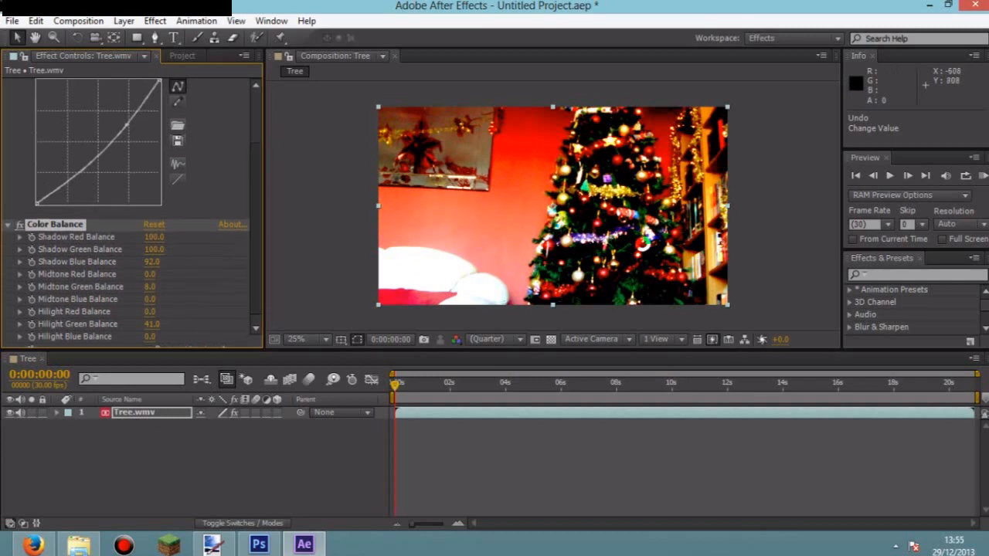
scroll(131, 213, up, 3)
scroll(131, 213, down, 3)
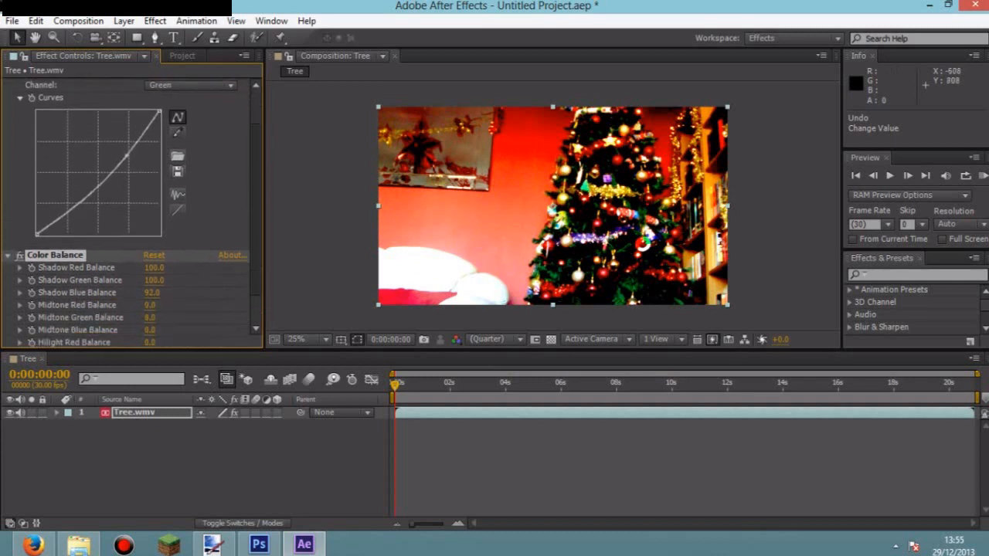
Create a black solid layer named LetterBox at composition size, 1920 x 1080 px
scroll(131, 212, up, 3)
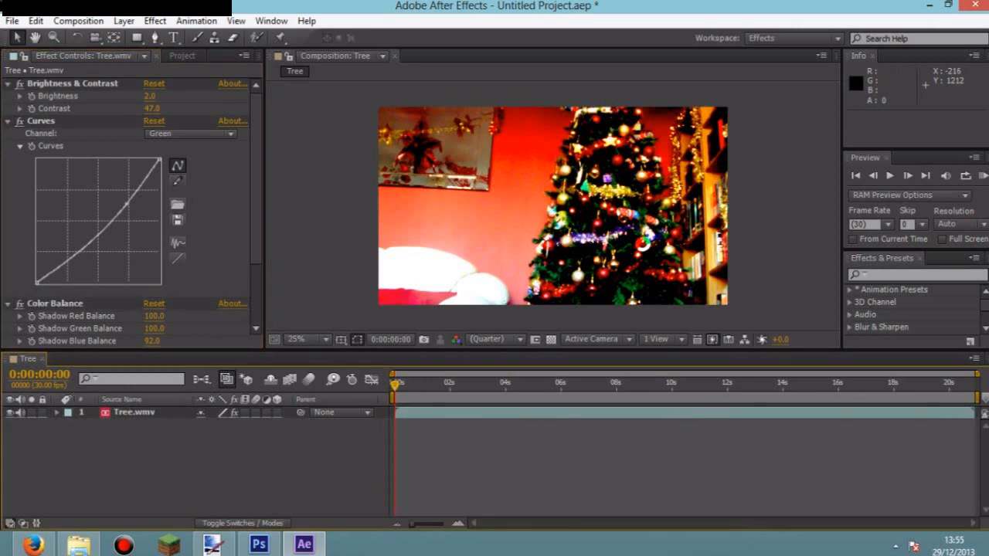
click(124, 21)
mouse_move(35, 35)
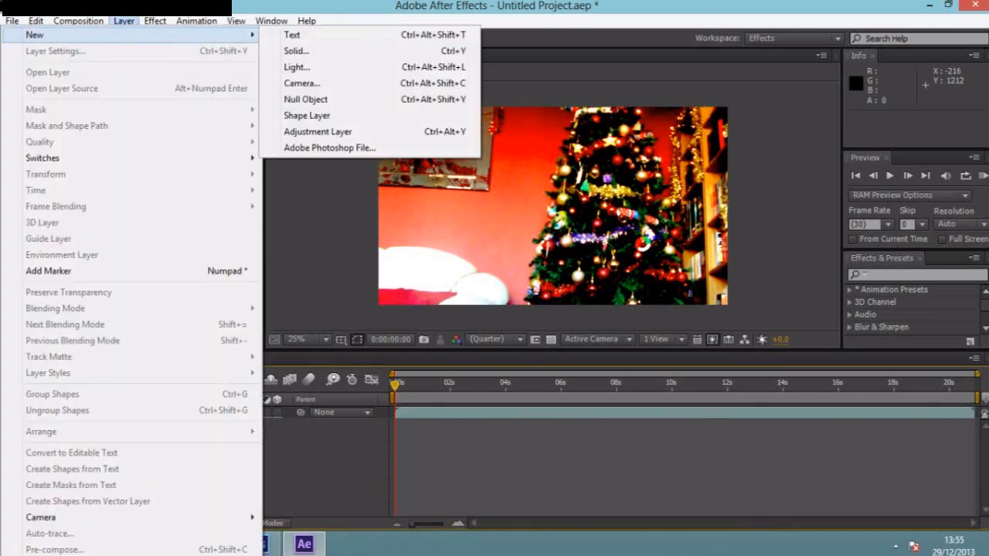
click(298, 50)
text(L)
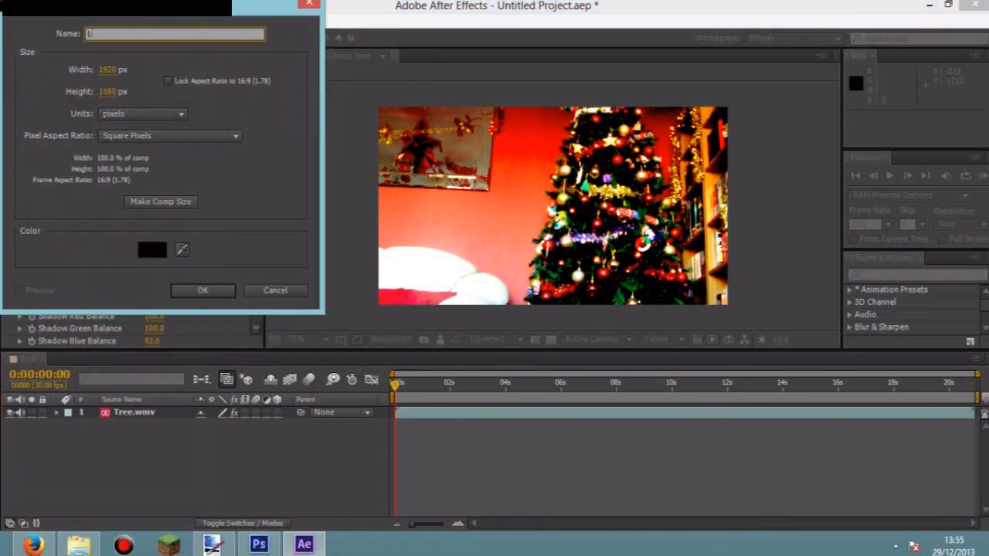
text(etterBox)
click(161, 202)
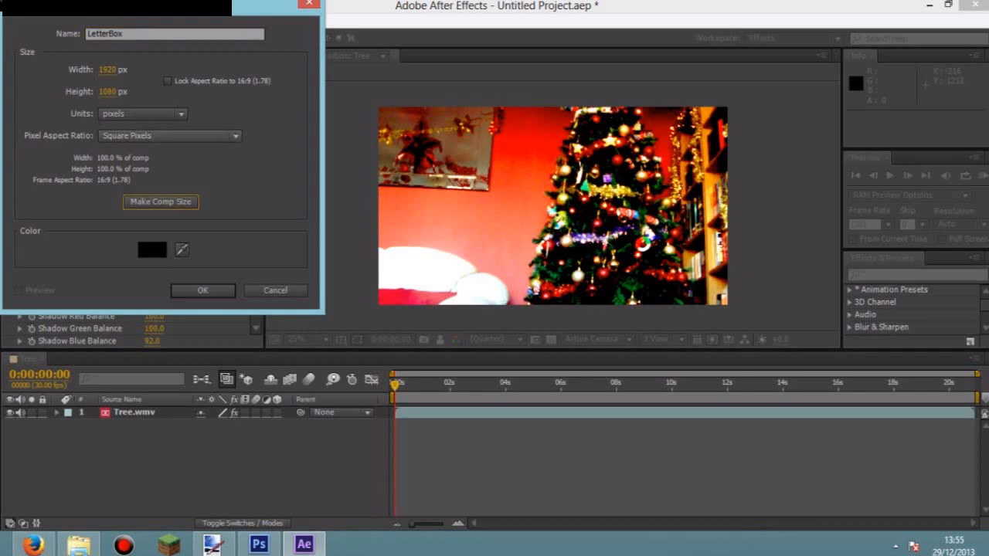
click(203, 290)
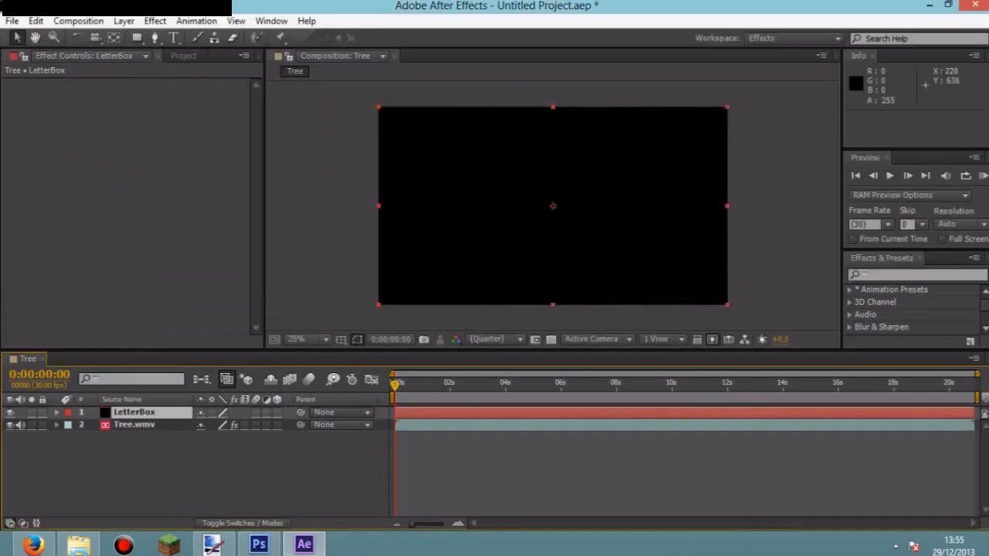
Apply the Grid effect to the LetterBox layer and size it from Width & Height Sliders
click(155, 21)
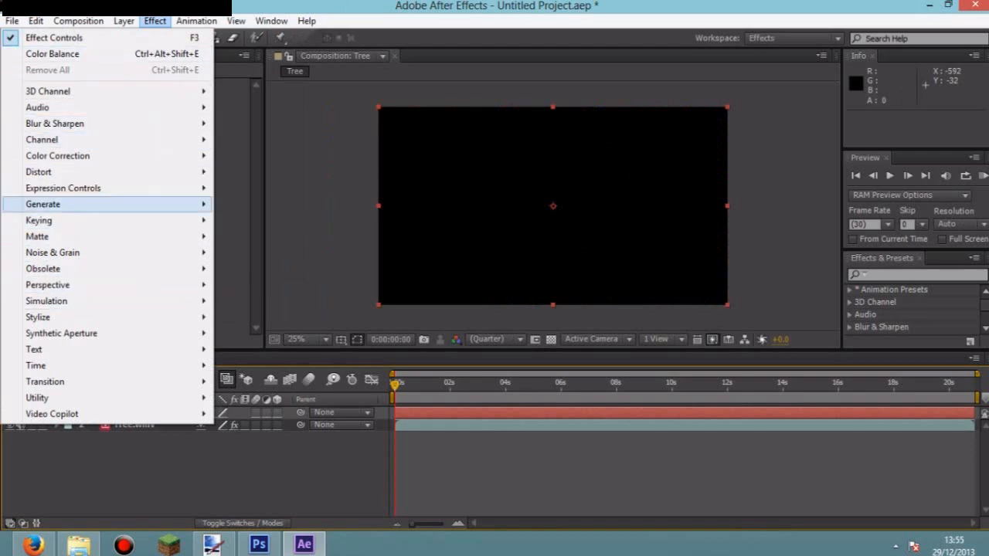
mouse_move(116, 204)
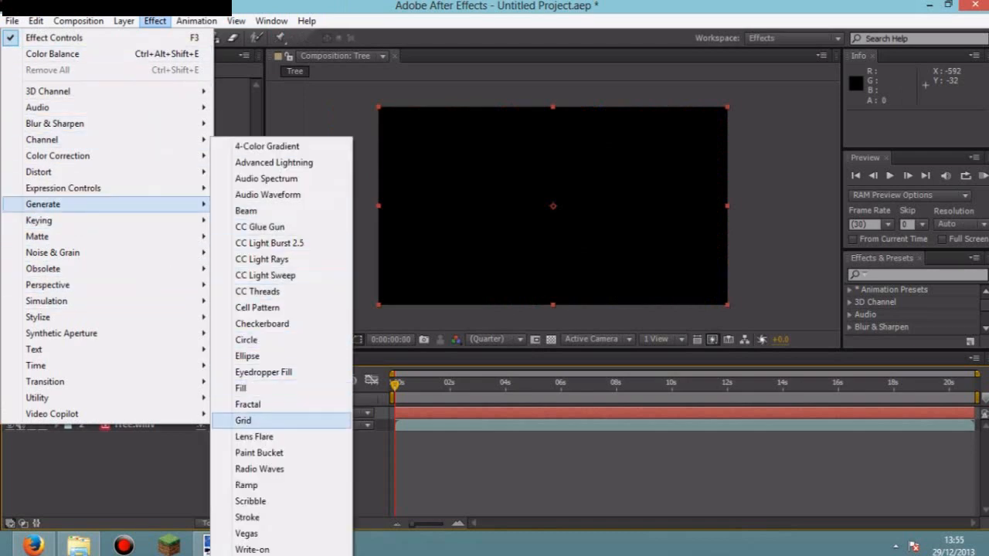
click(243, 420)
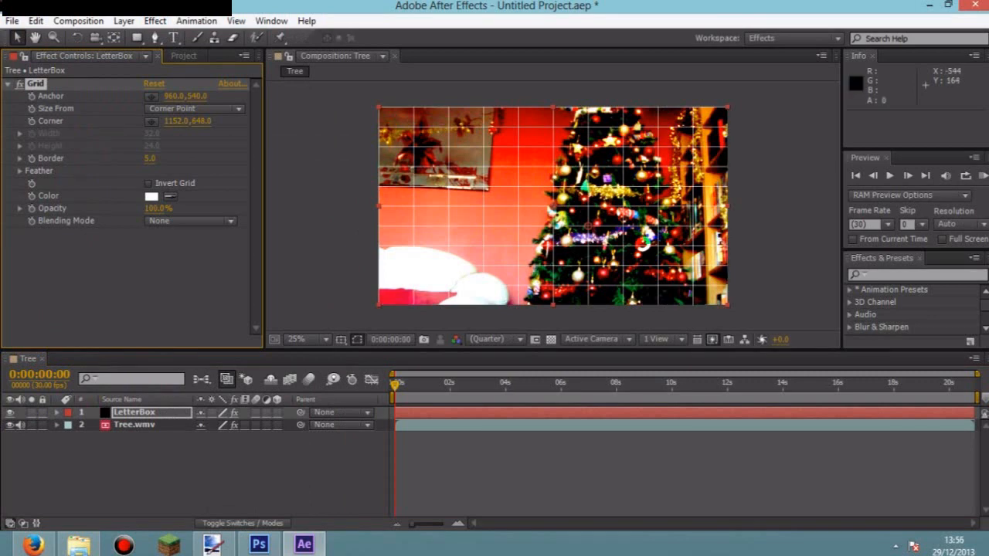
click(195, 108)
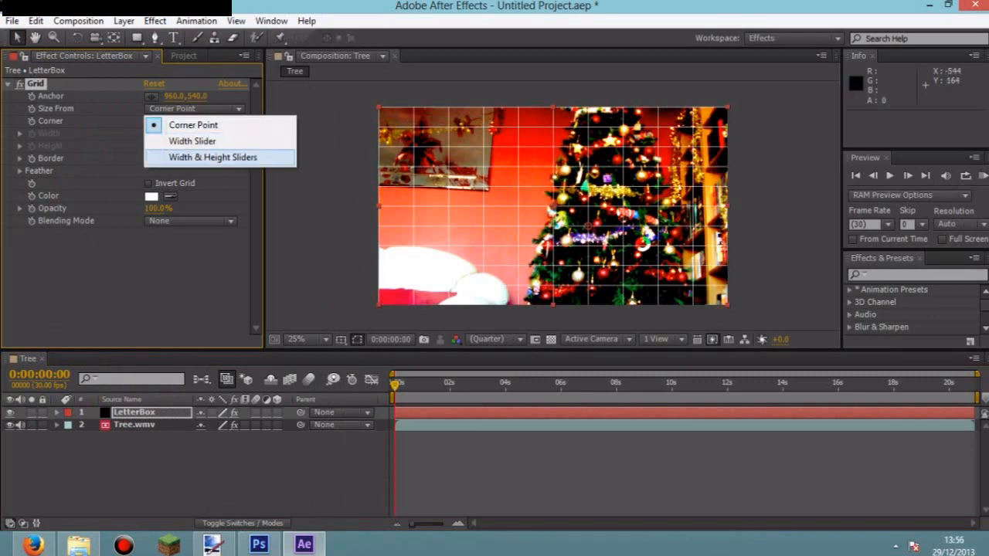
click(193, 156)
Set the Grid effect's anchor to 0, 0
click(174, 96)
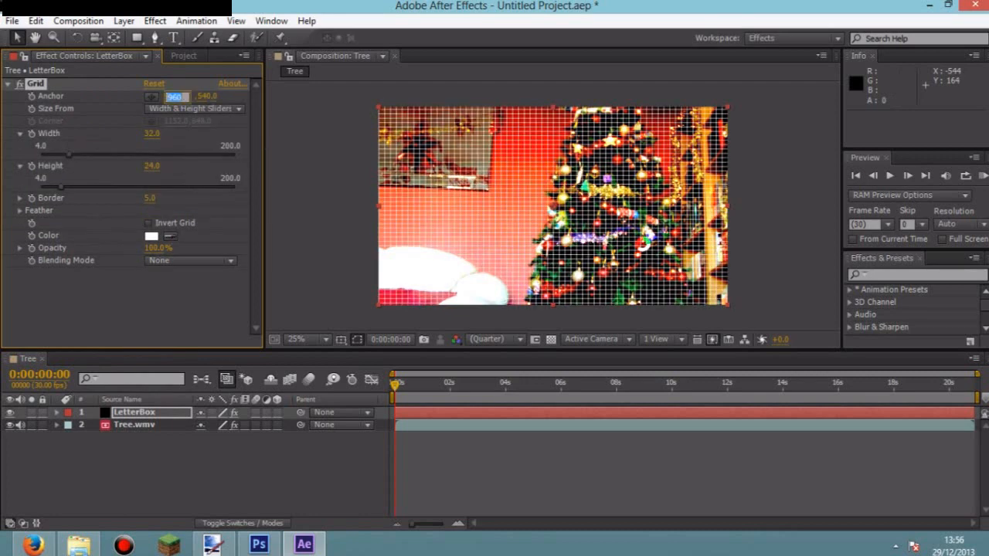
text(0)
key(Tab)
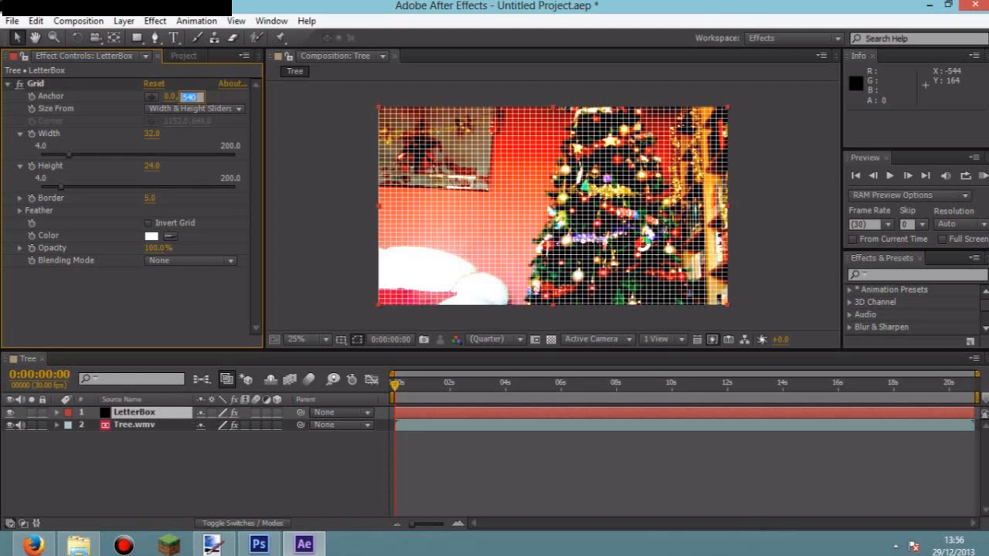
text(0)
key(Return)
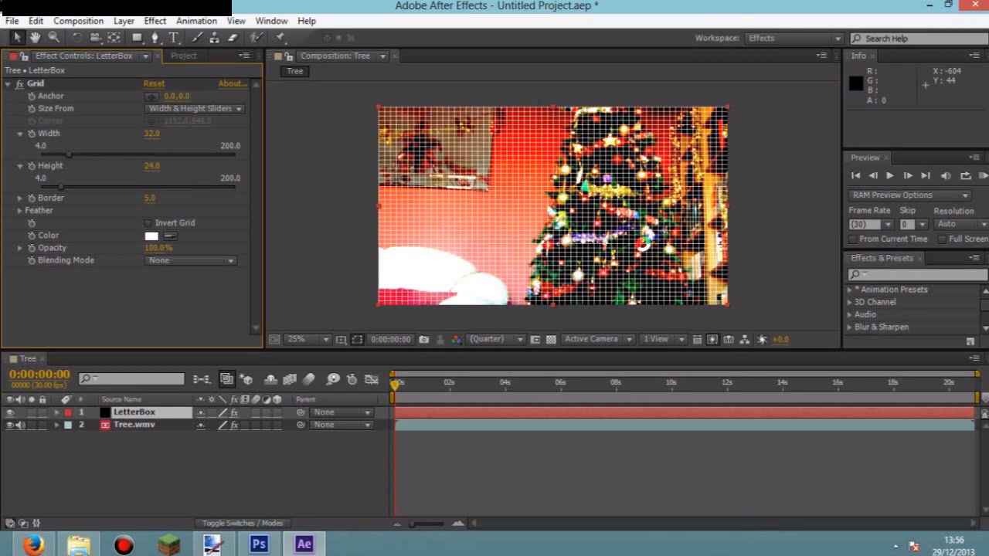
Set the grid's width to 2500 and its height to 1080
click(152, 134)
text(2500)
key(Return)
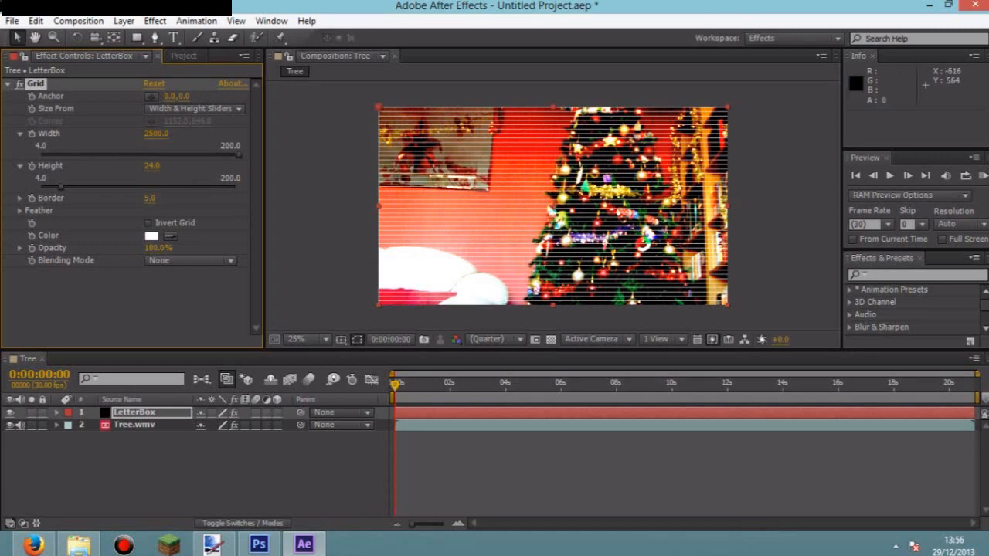
click(152, 166)
text(1080)
key(Return)
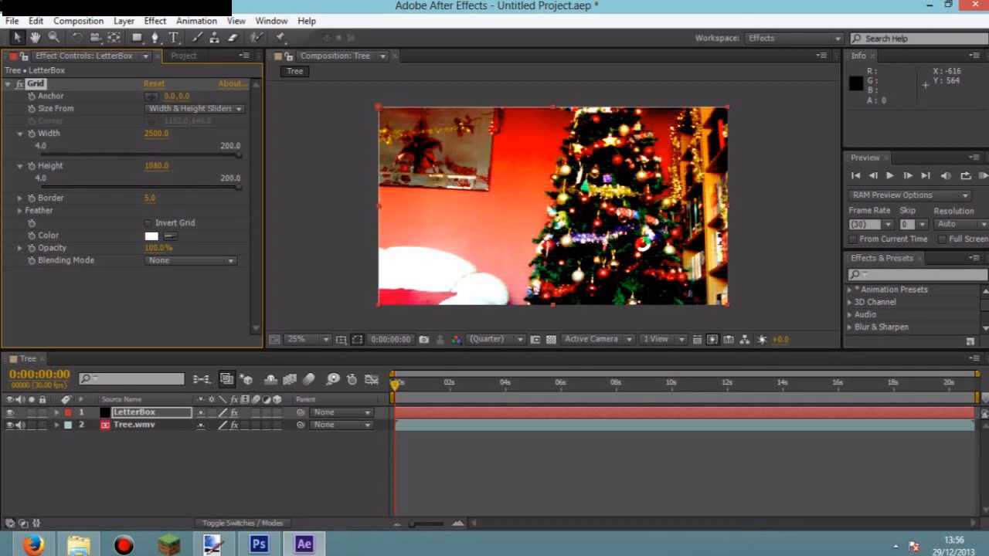
Turn the grid into black letterbox bars with a border of 233 and an anchor of -212, 0
drag(149, 198, 320, 198)
click(151, 235)
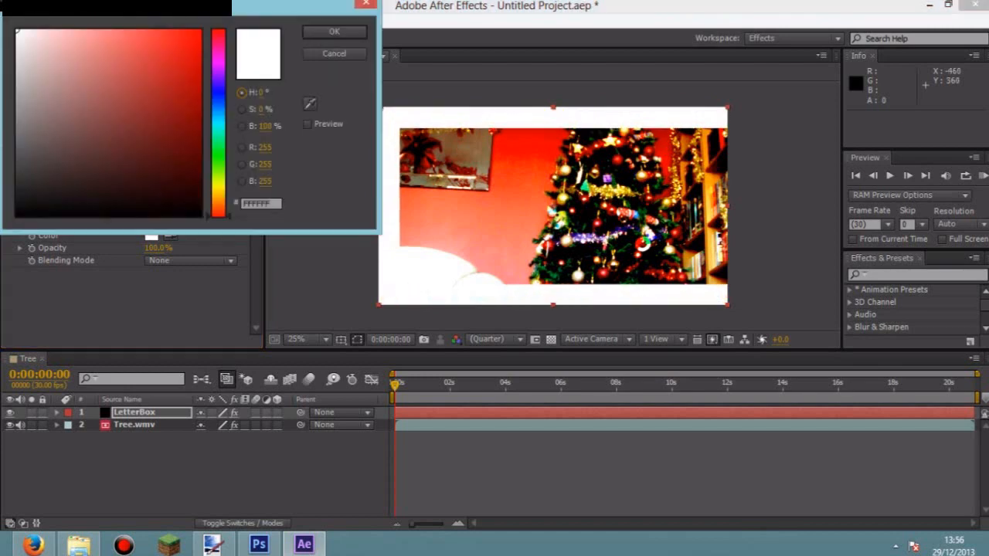
click(333, 32)
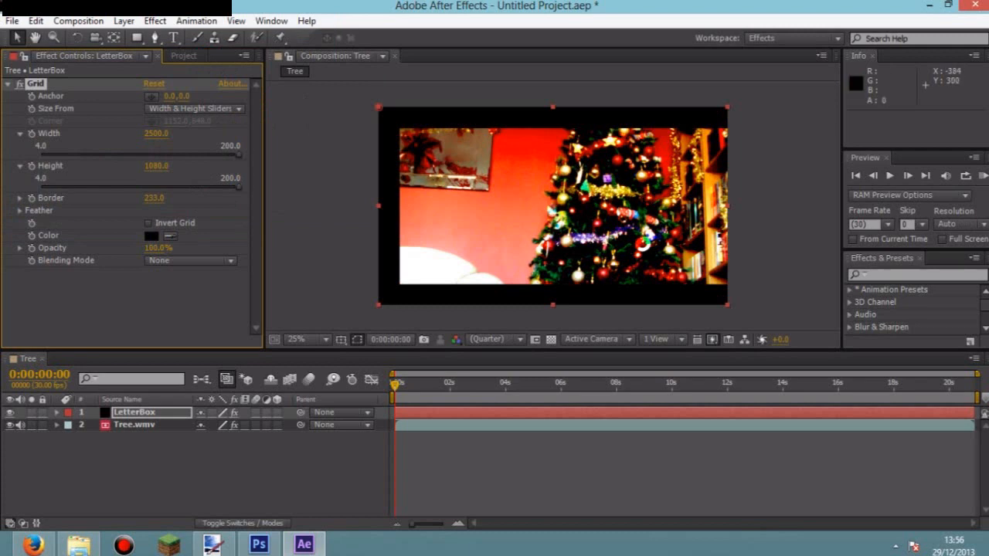
drag(168, 96, 12, 97)
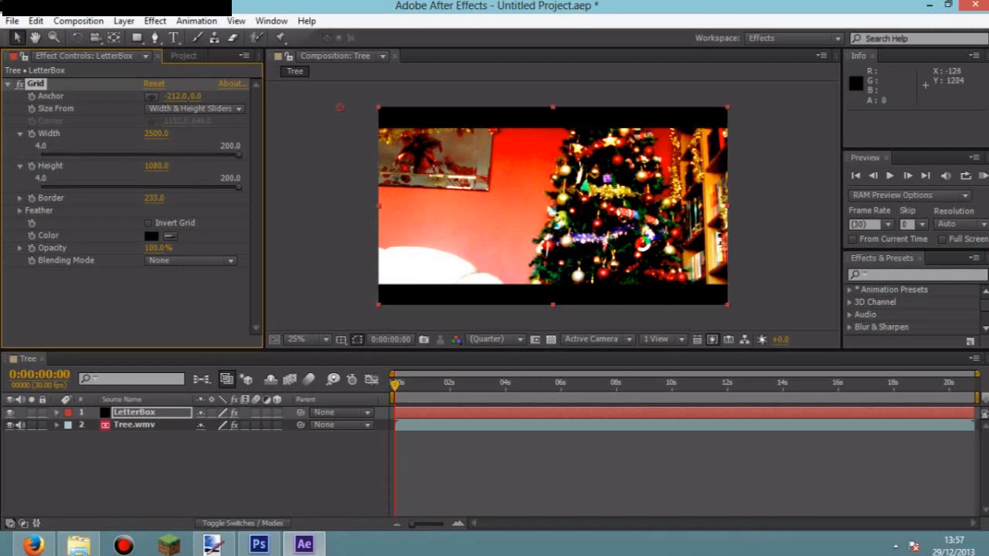
Move the Tree.wmv layer straight down to about position 960, 652 so the treetop sits between the black bars
click(135, 425)
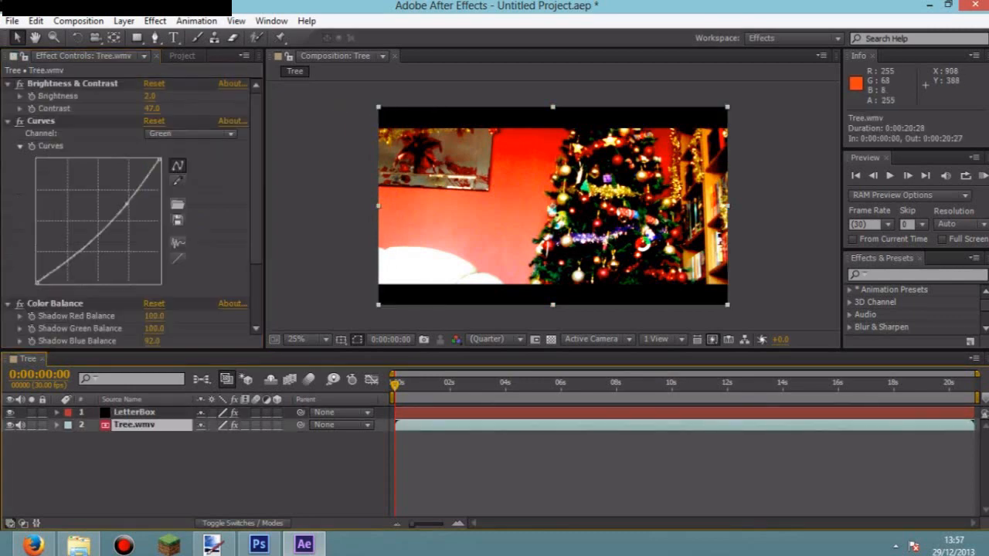
drag(543, 177, 543, 197)
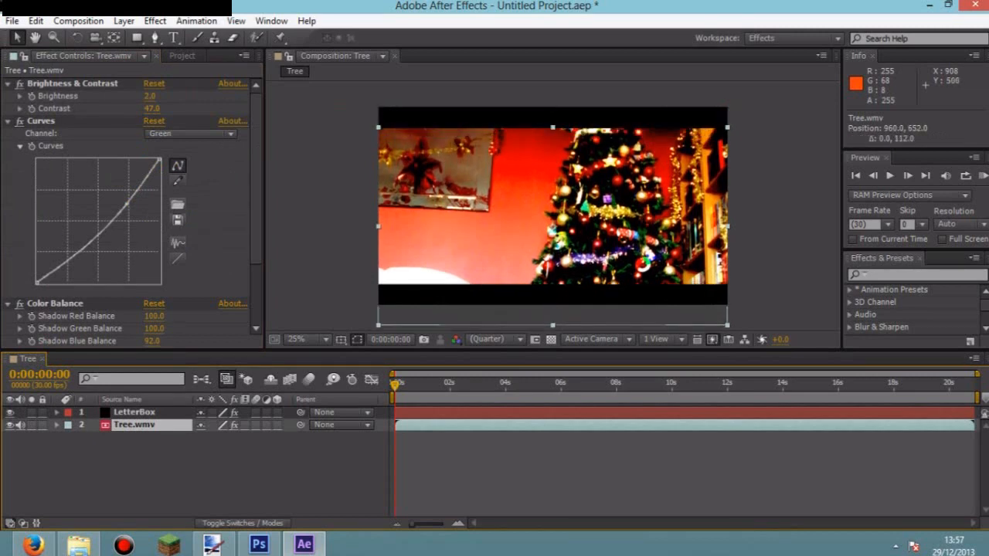
click(318, 223)
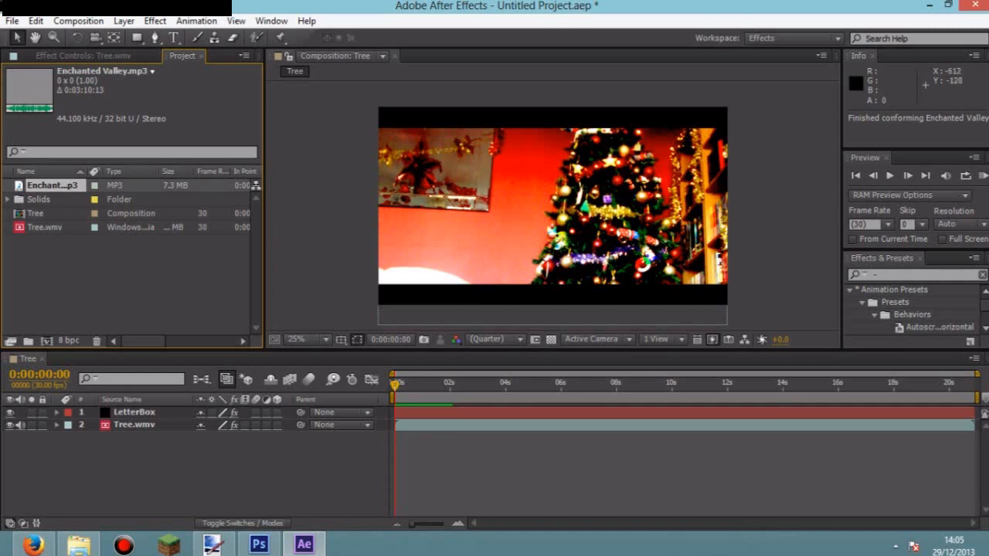
Add Enchanted Valley.mp3 to the Tree composition as the lowest layer, below Tree.wmv
drag(53, 186, 108, 463)
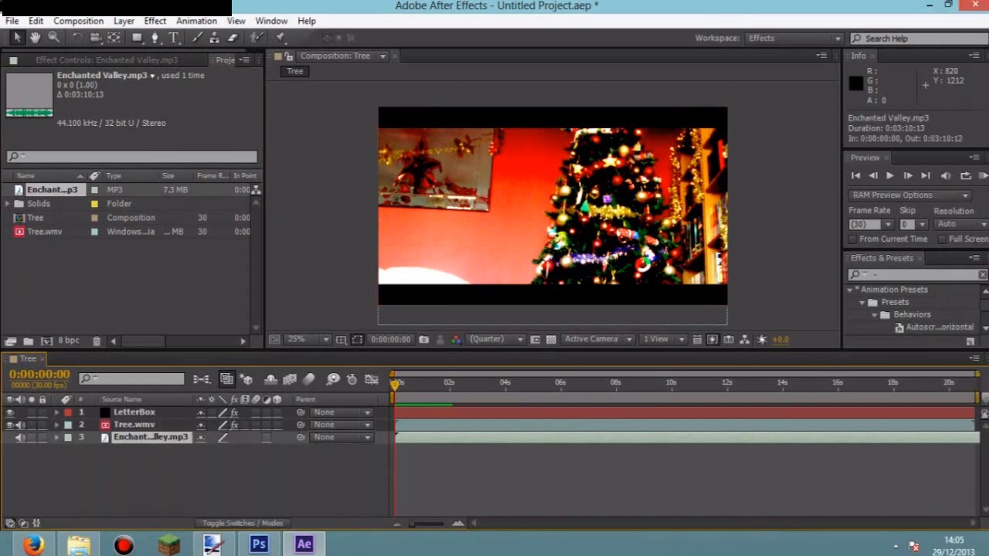
click(154, 21)
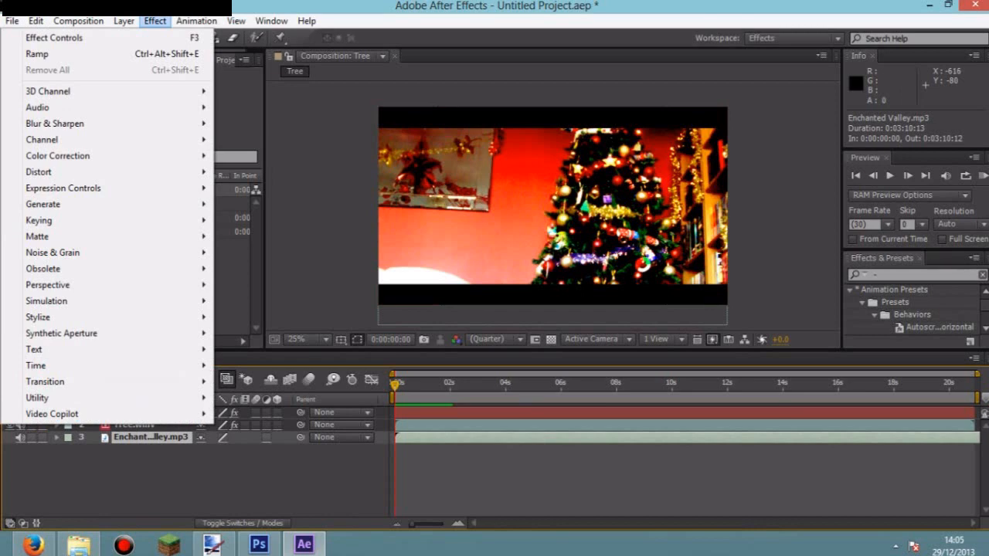
key(Escape)
click(231, 479)
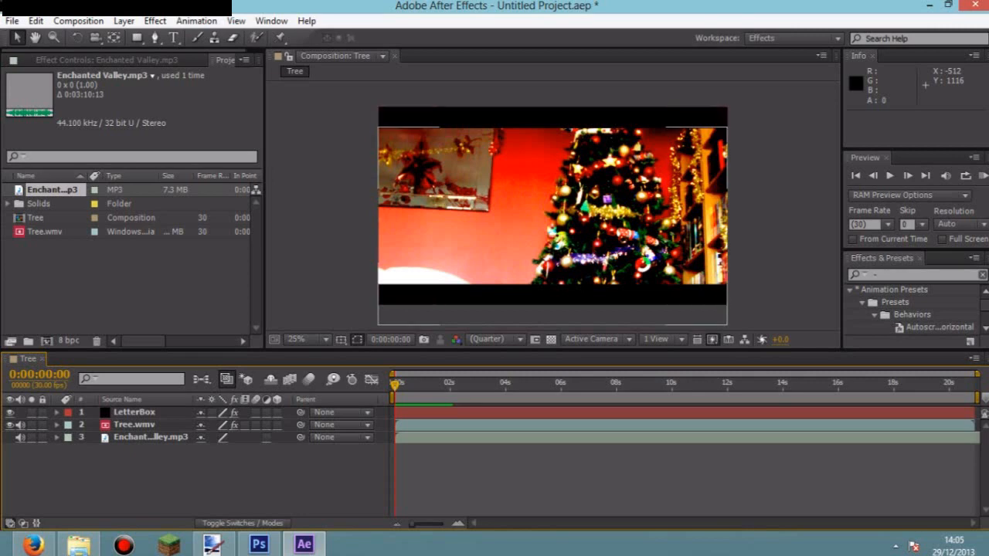
Raise the green channel's curve in the Tree.wmv layer's Curves effect
click(134, 424)
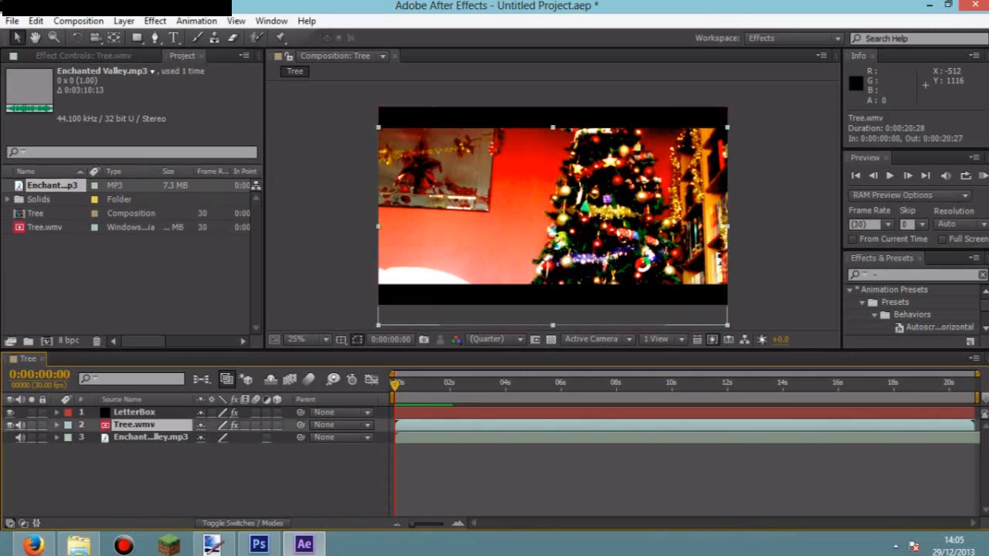
click(83, 56)
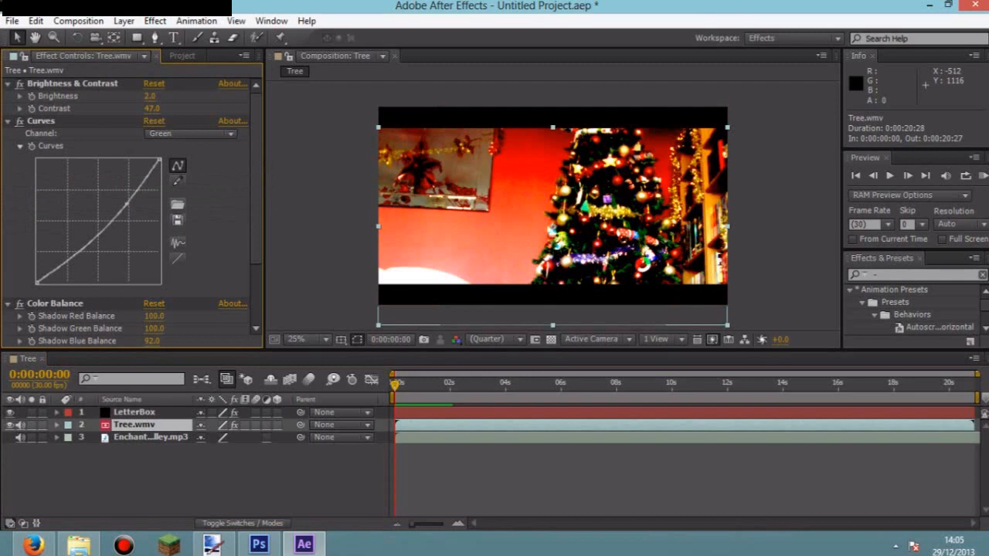
drag(126, 205, 56, 153)
Bend the RGB channel's curve of the Tree.wmv layer well below the diagonal to darken the clip
click(190, 133)
click(184, 150)
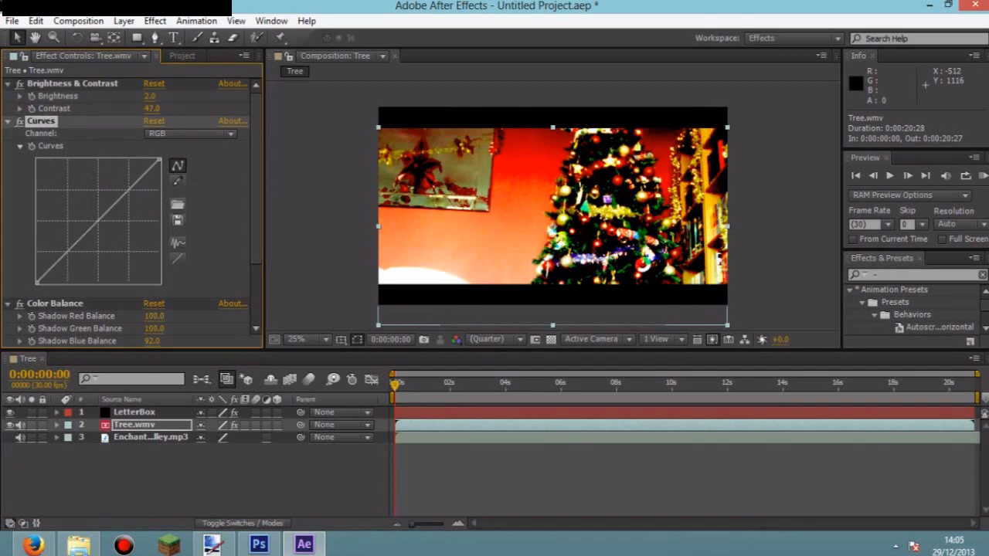
drag(104, 216, 125, 223)
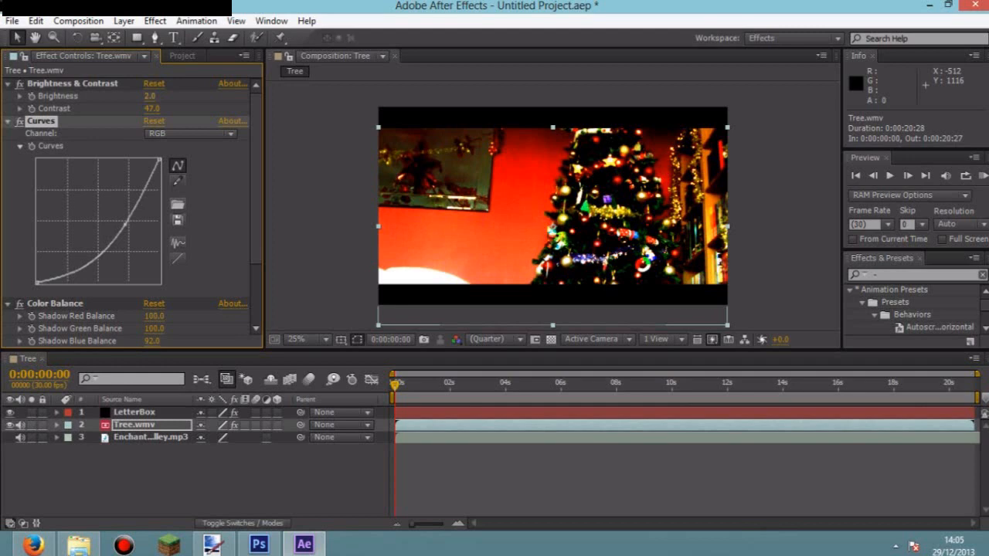
Set the Tree.wmv layer's brightness to 10 and contrast to 25
mouse_move(150, 96)
mouse_down()
mouse_move(221, 96)
mouse_move(127, 97)
mouse_move(154, 97)
mouse_up()
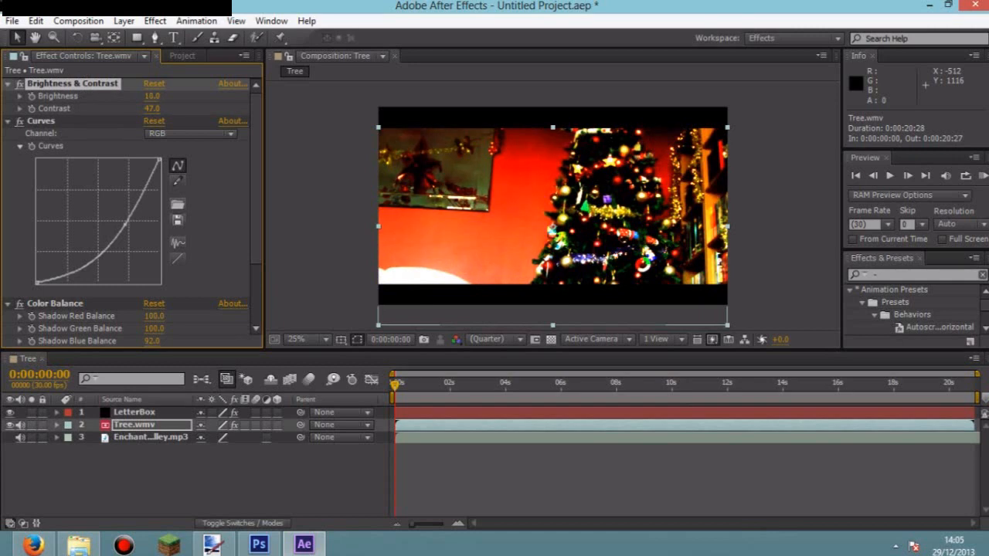
mouse_move(186, 109)
mouse_down()
mouse_move(224, 109)
mouse_move(124, 109)
mouse_move(172, 109)
mouse_up()
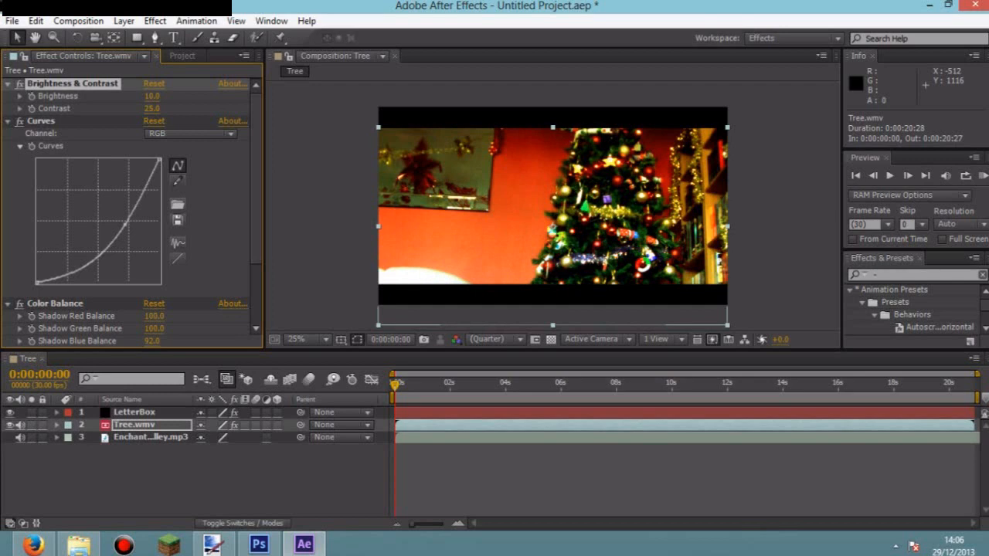
Set the Color Balance effect's midtone blue balance to 73 and deselect the Tree.wmv layer
scroll(131, 209, down, 5)
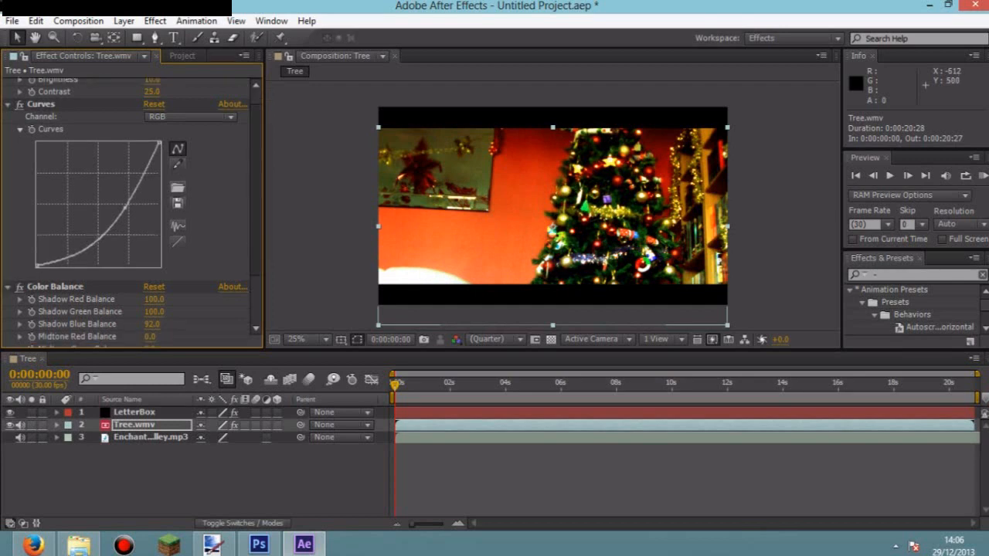
drag(150, 291, 160, 291)
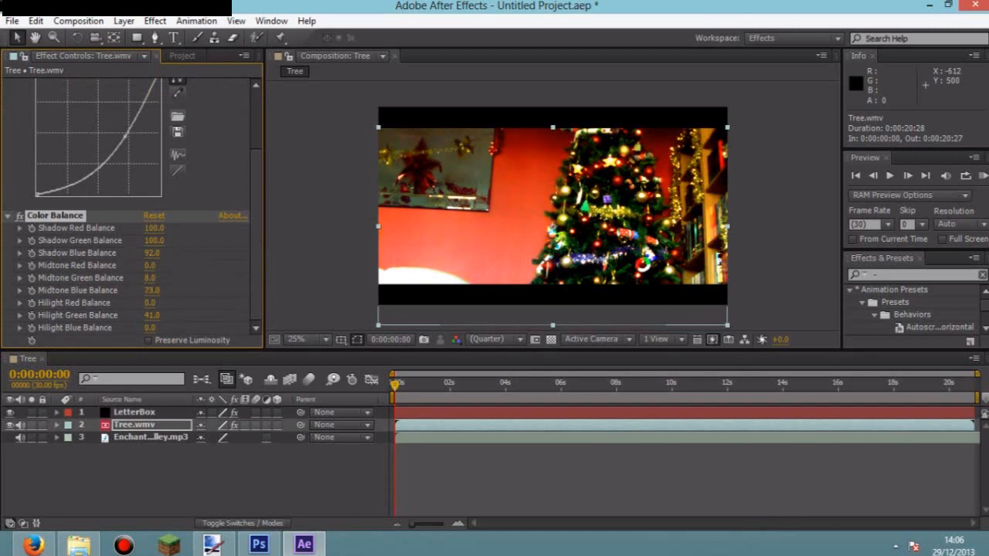
click(309, 184)
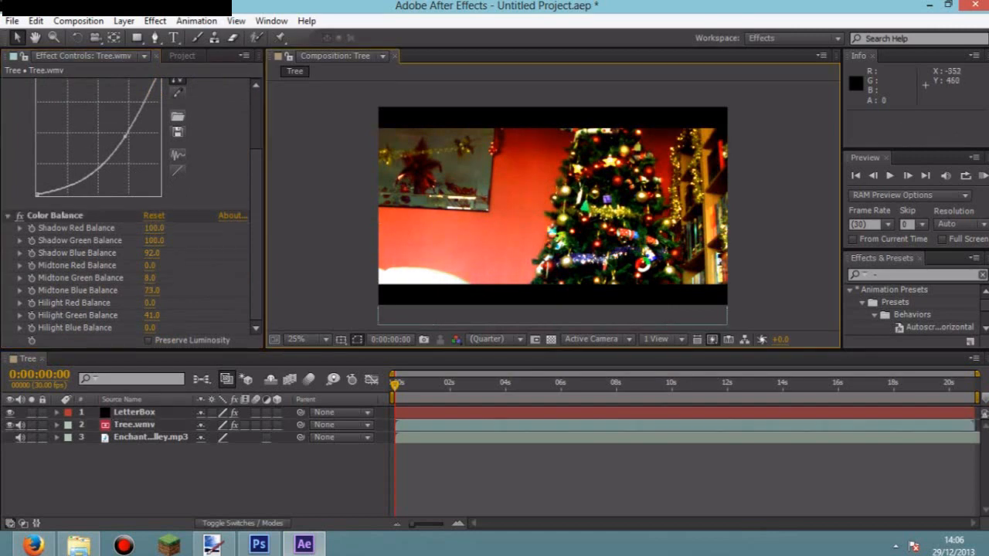